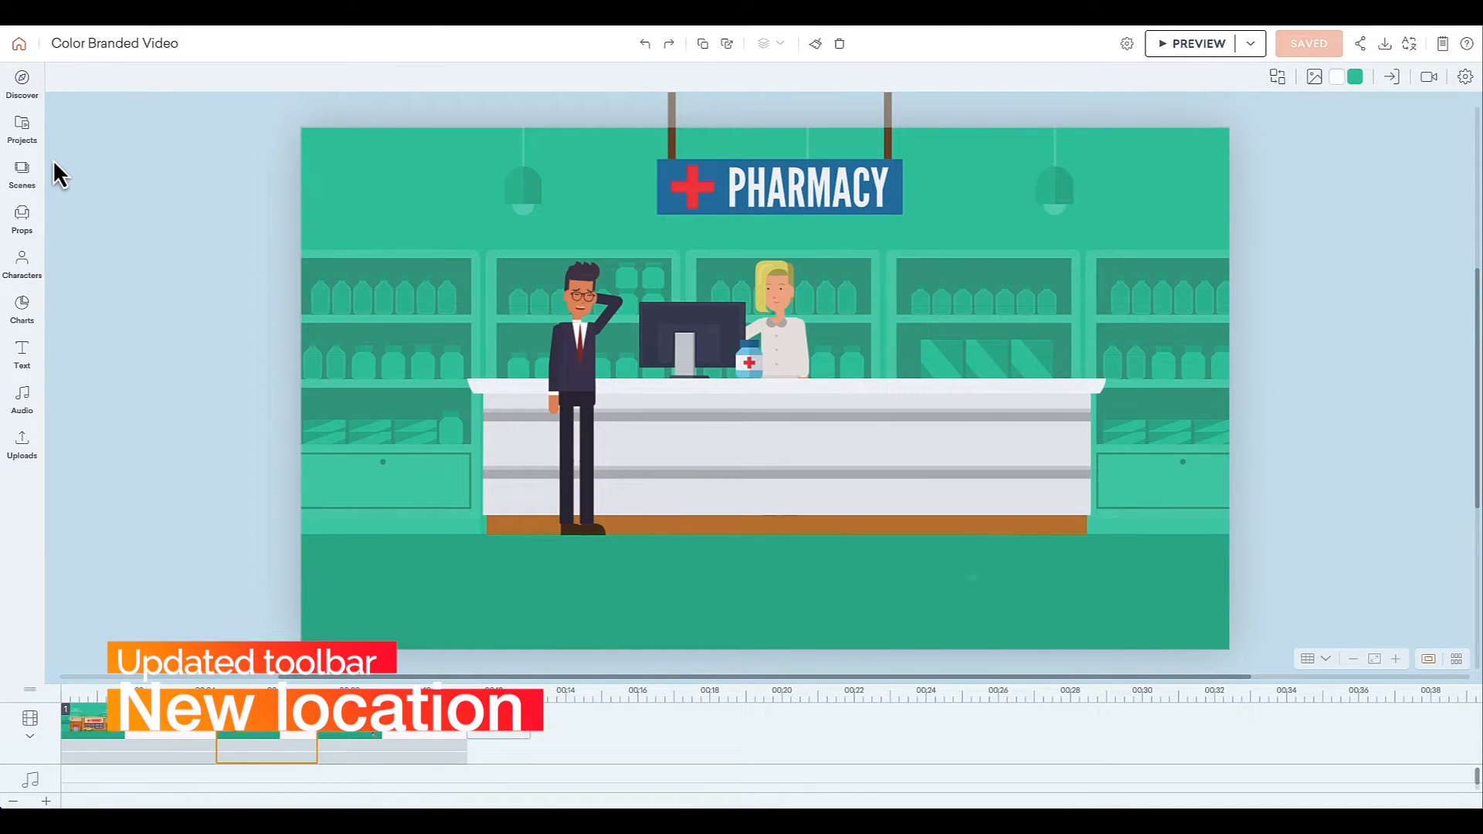
Browse the character library categories.
left_click(28, 272)
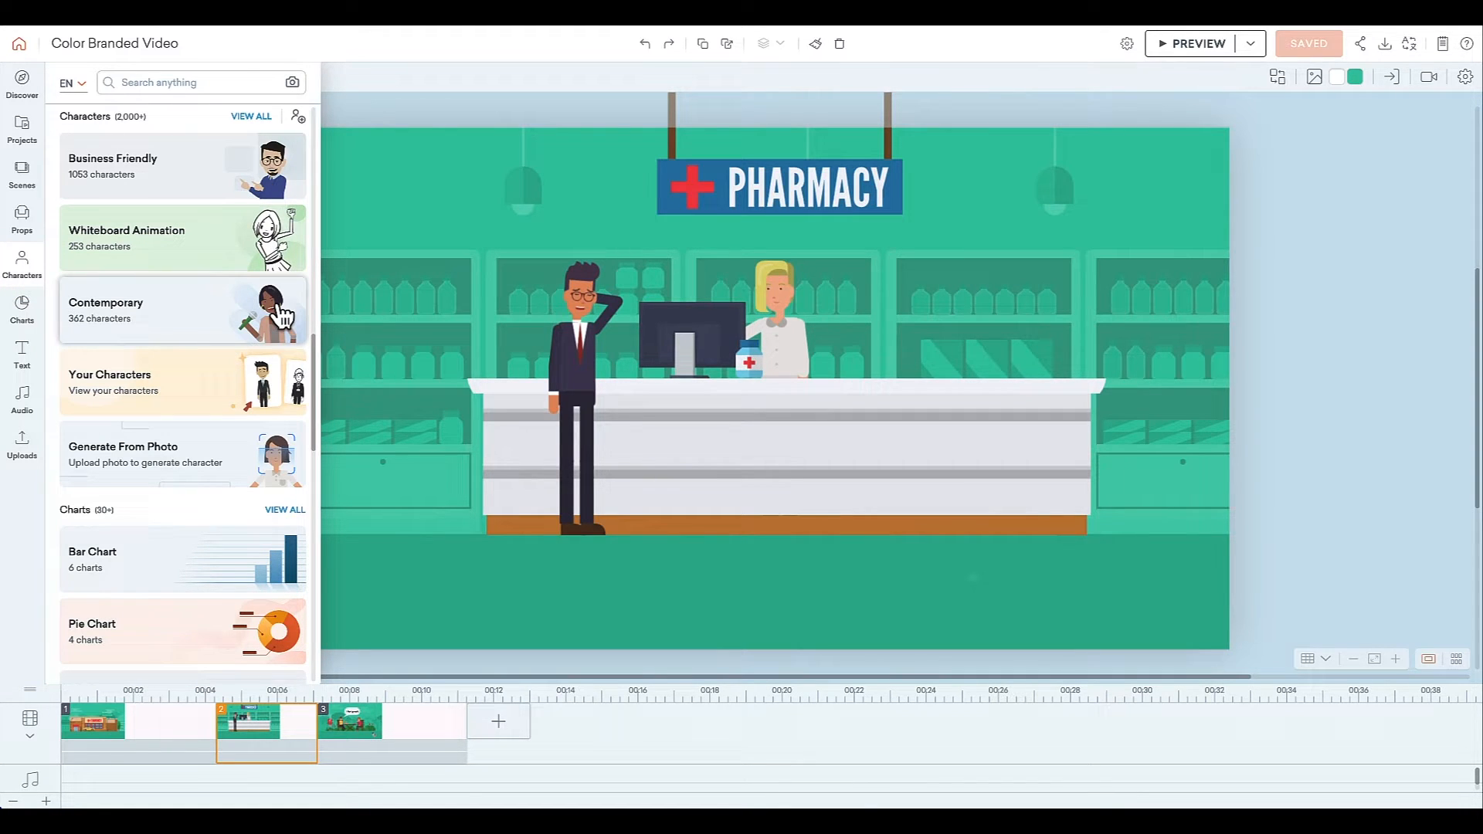
left_click(144, 398)
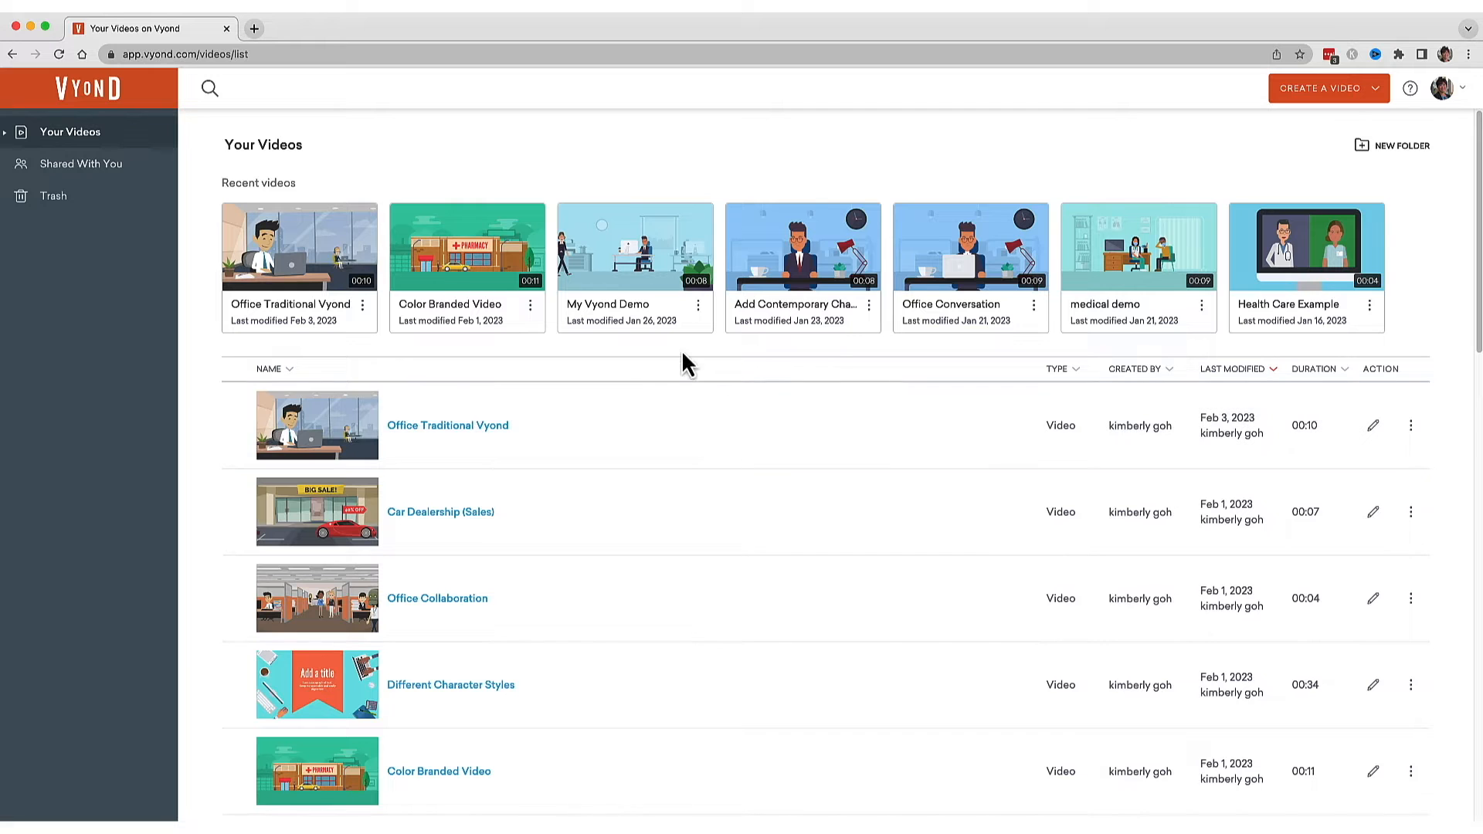
mouse_move(439, 293)
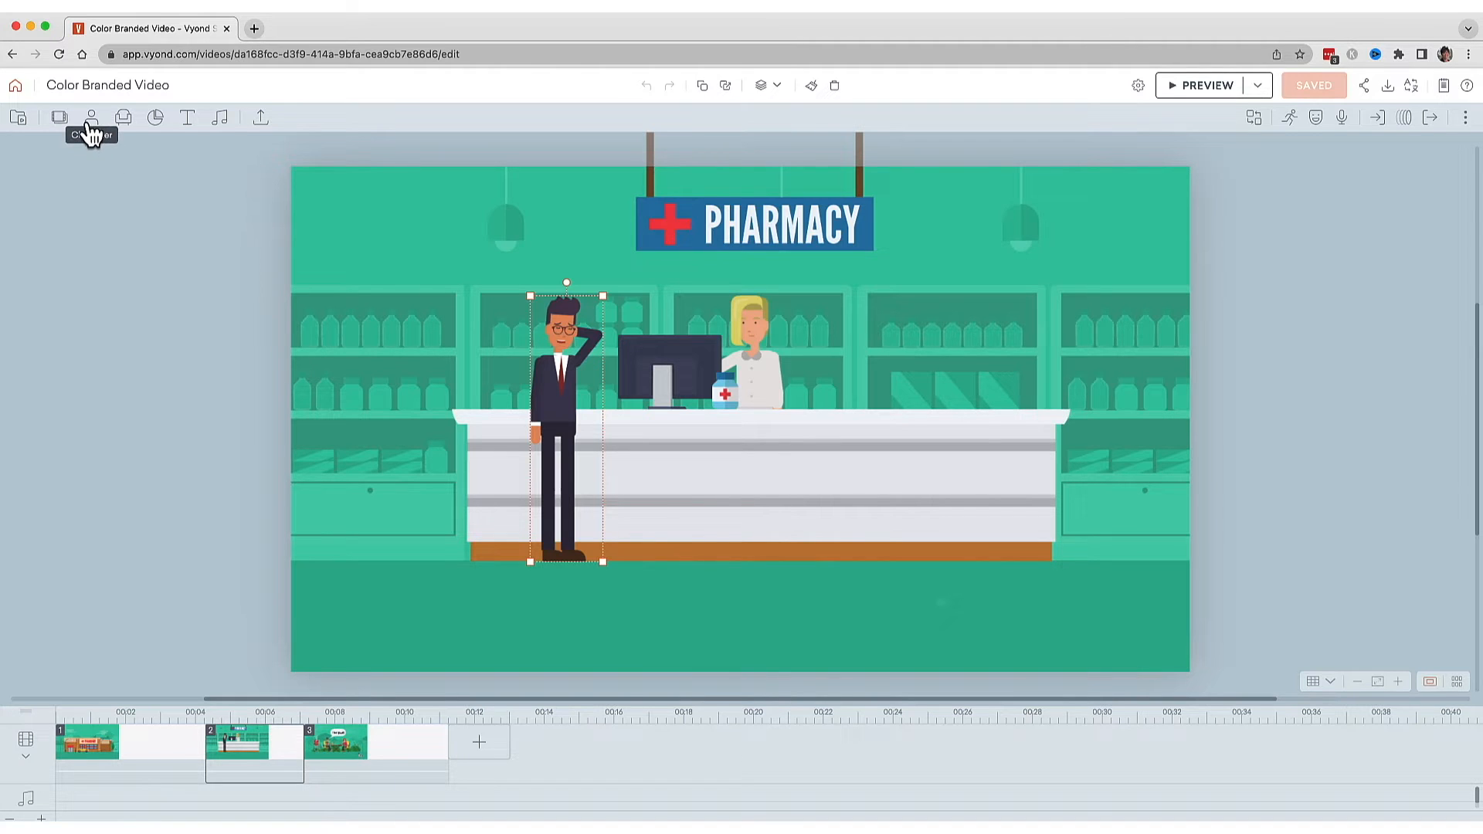
Open the Office character category and start a copy-and-edit of the suited office worker in the Character Creator.
left_click(91, 120)
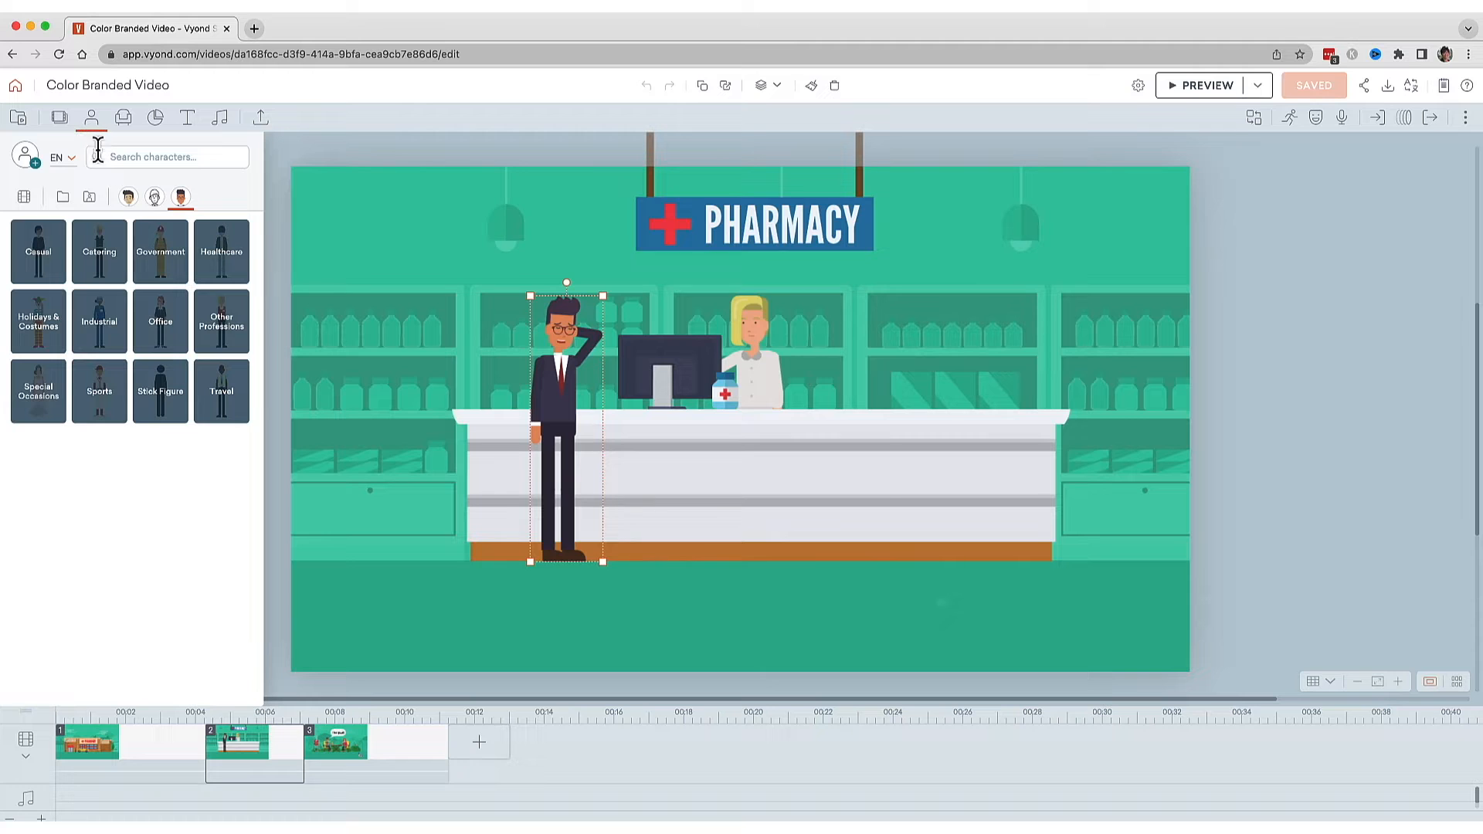
left_click(165, 337)
left_click_drag(257, 280, 258, 350)
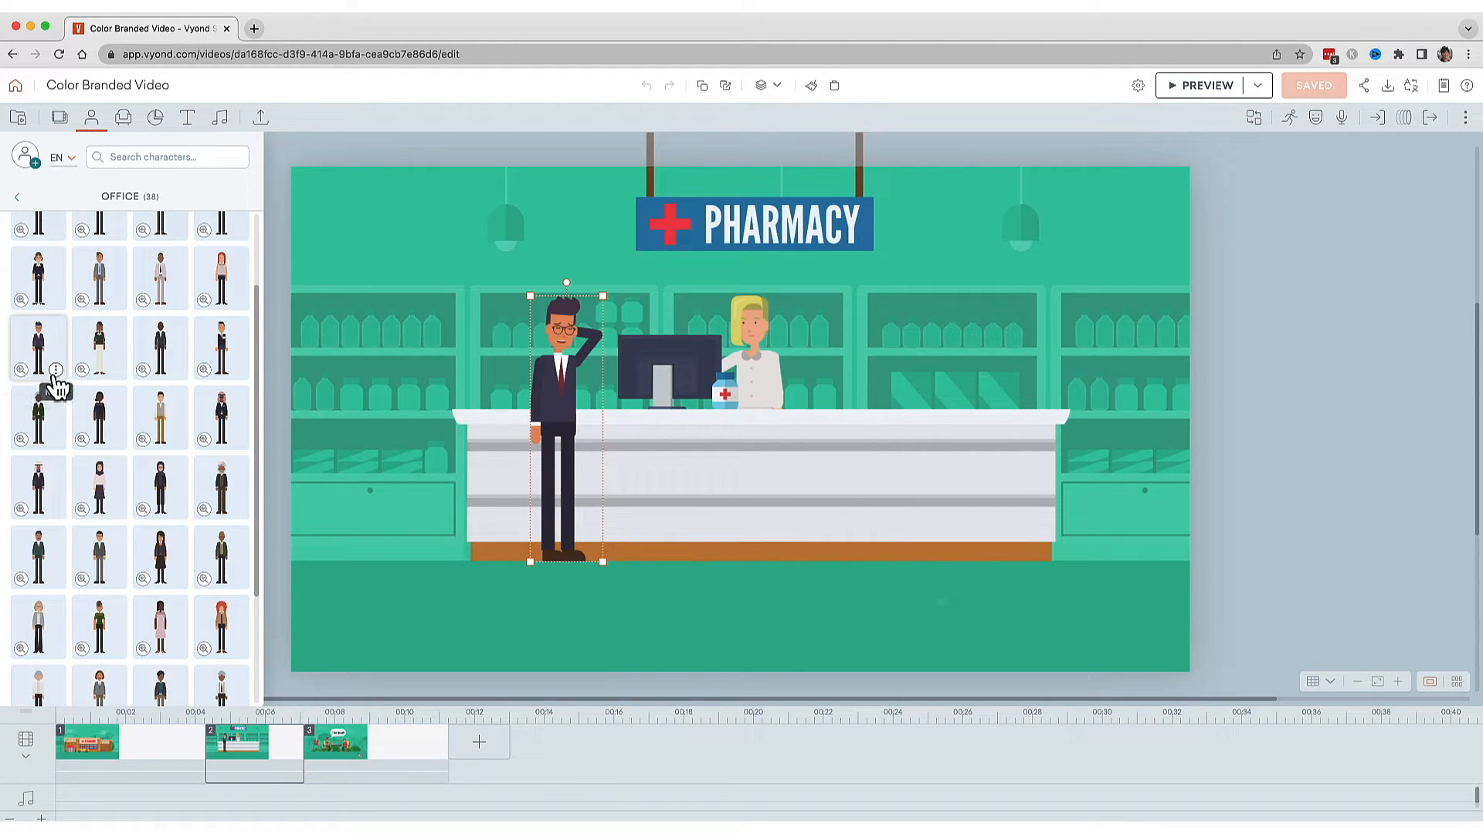
left_click(56, 371)
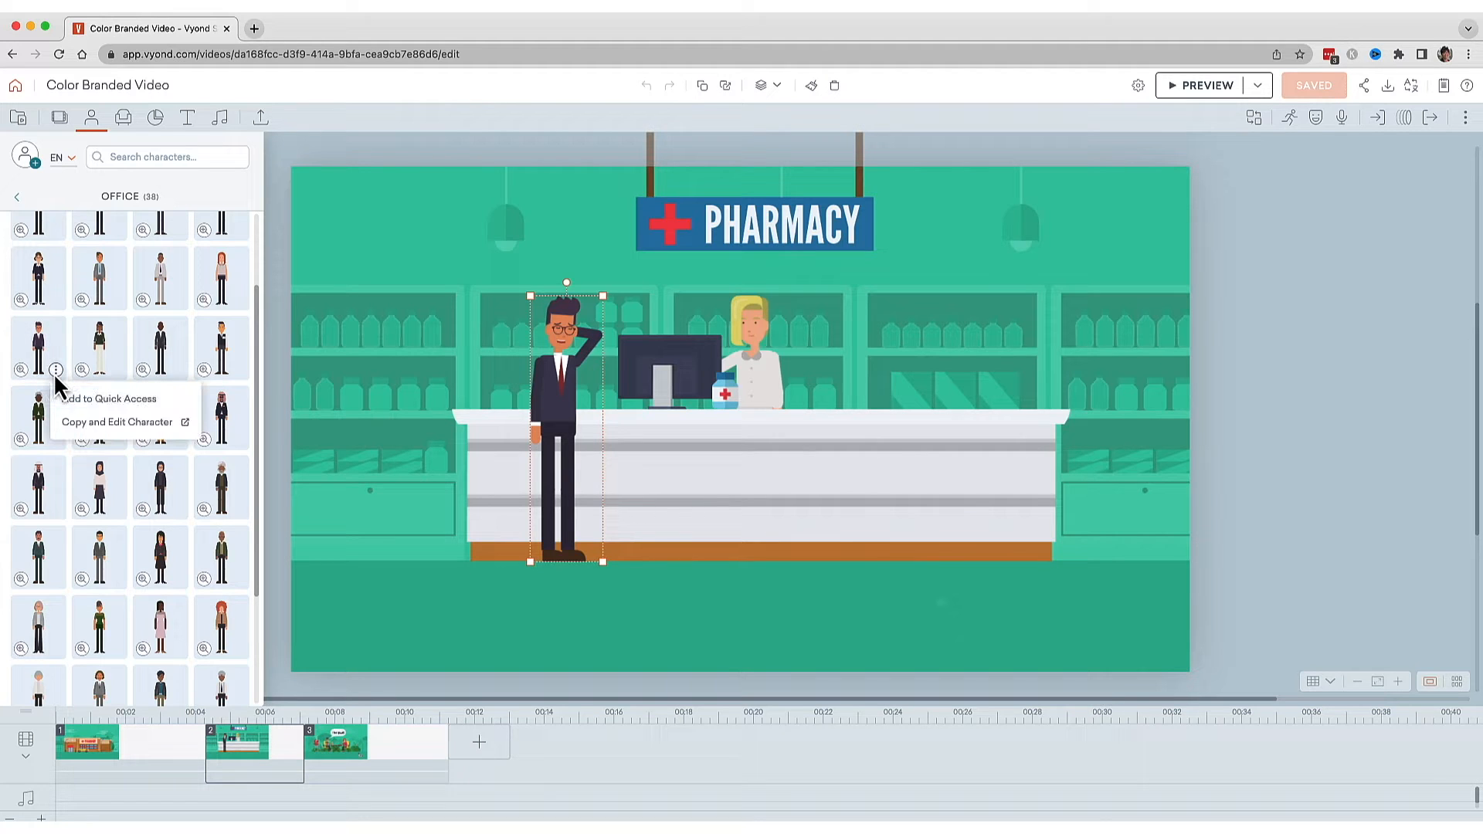
left_click(81, 425)
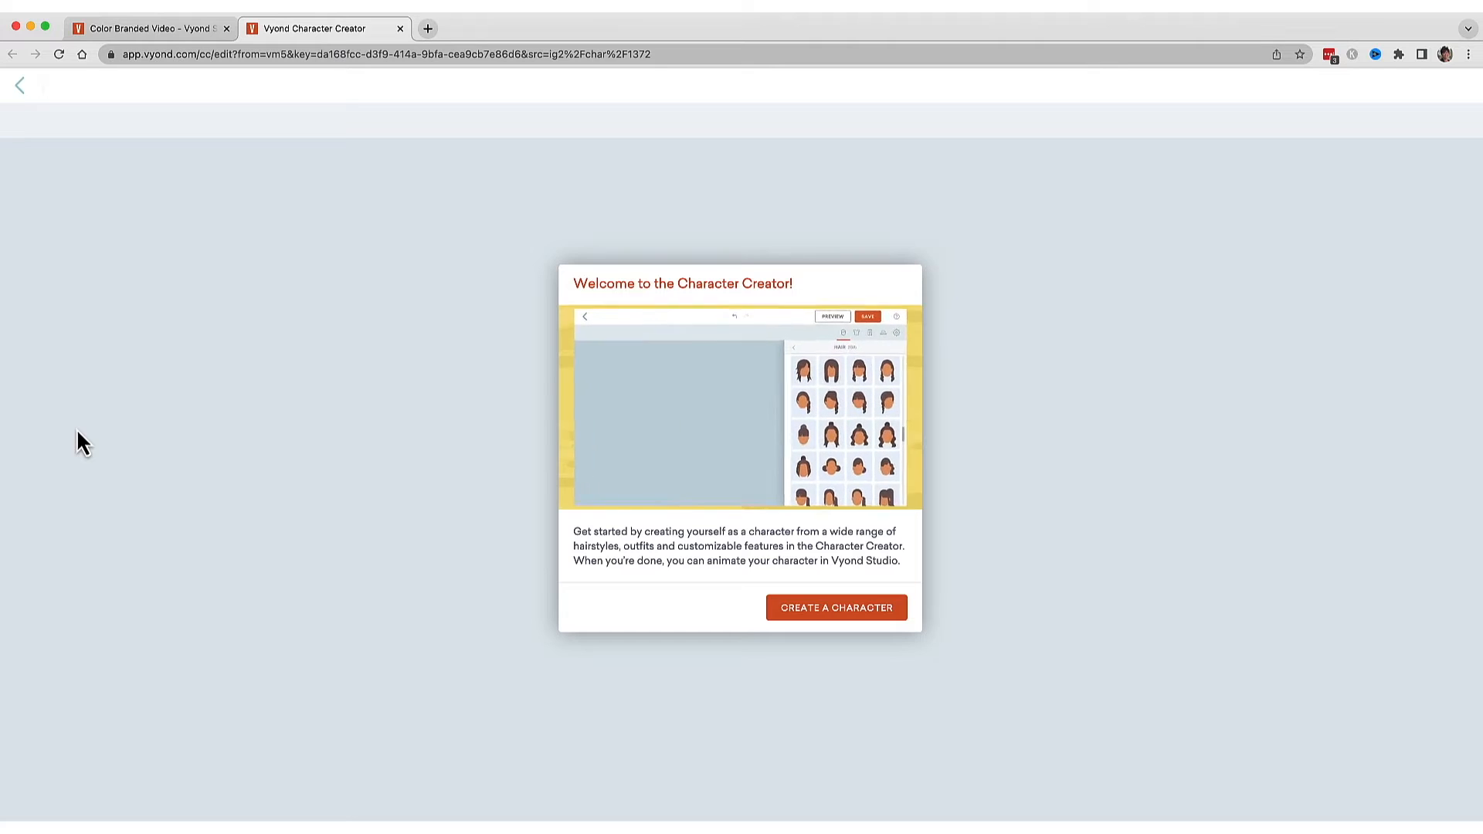
left_click(818, 608)
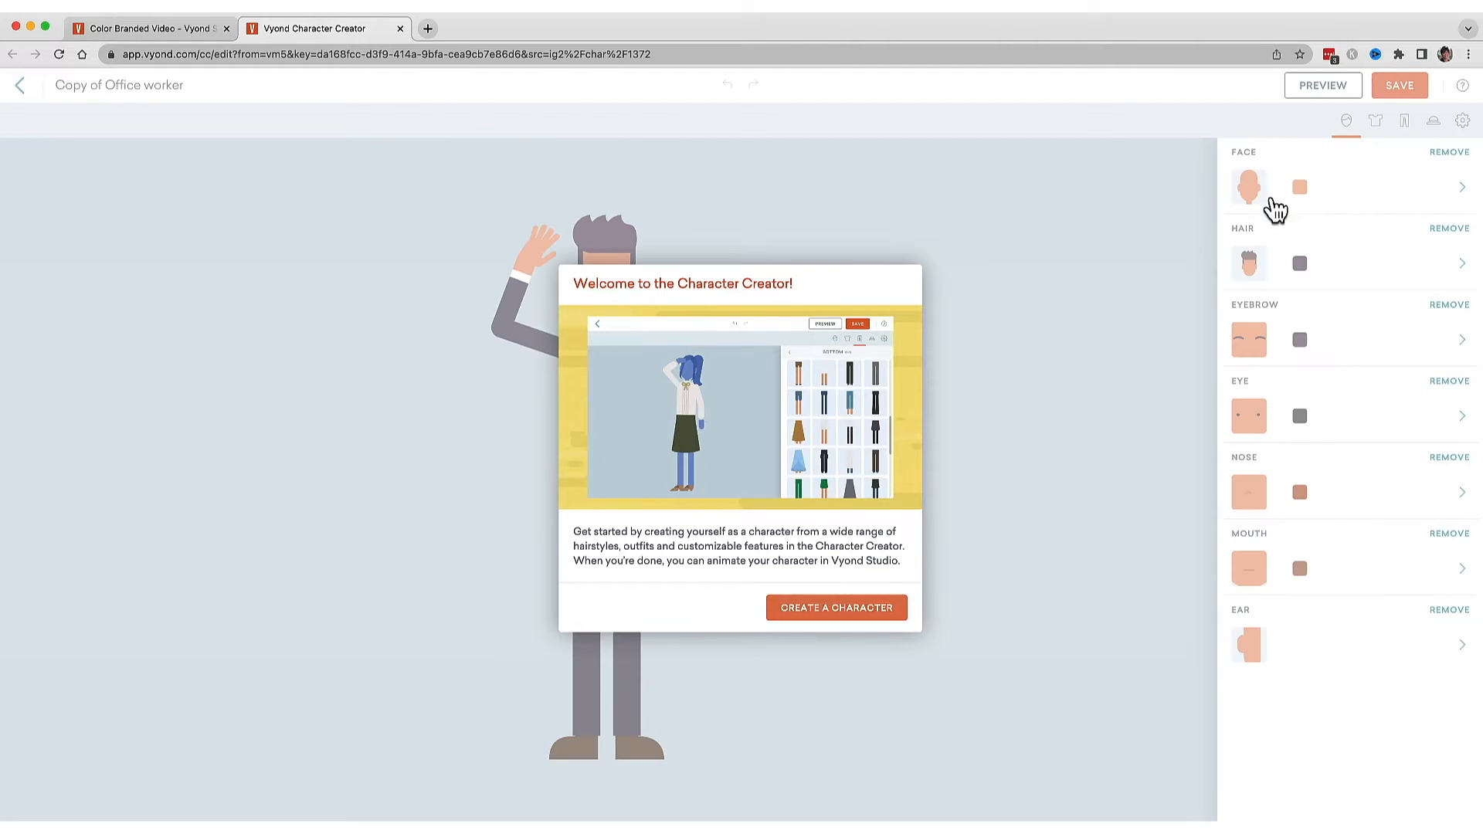
Change the character's hairstyle to a short style.
left_click(1347, 122)
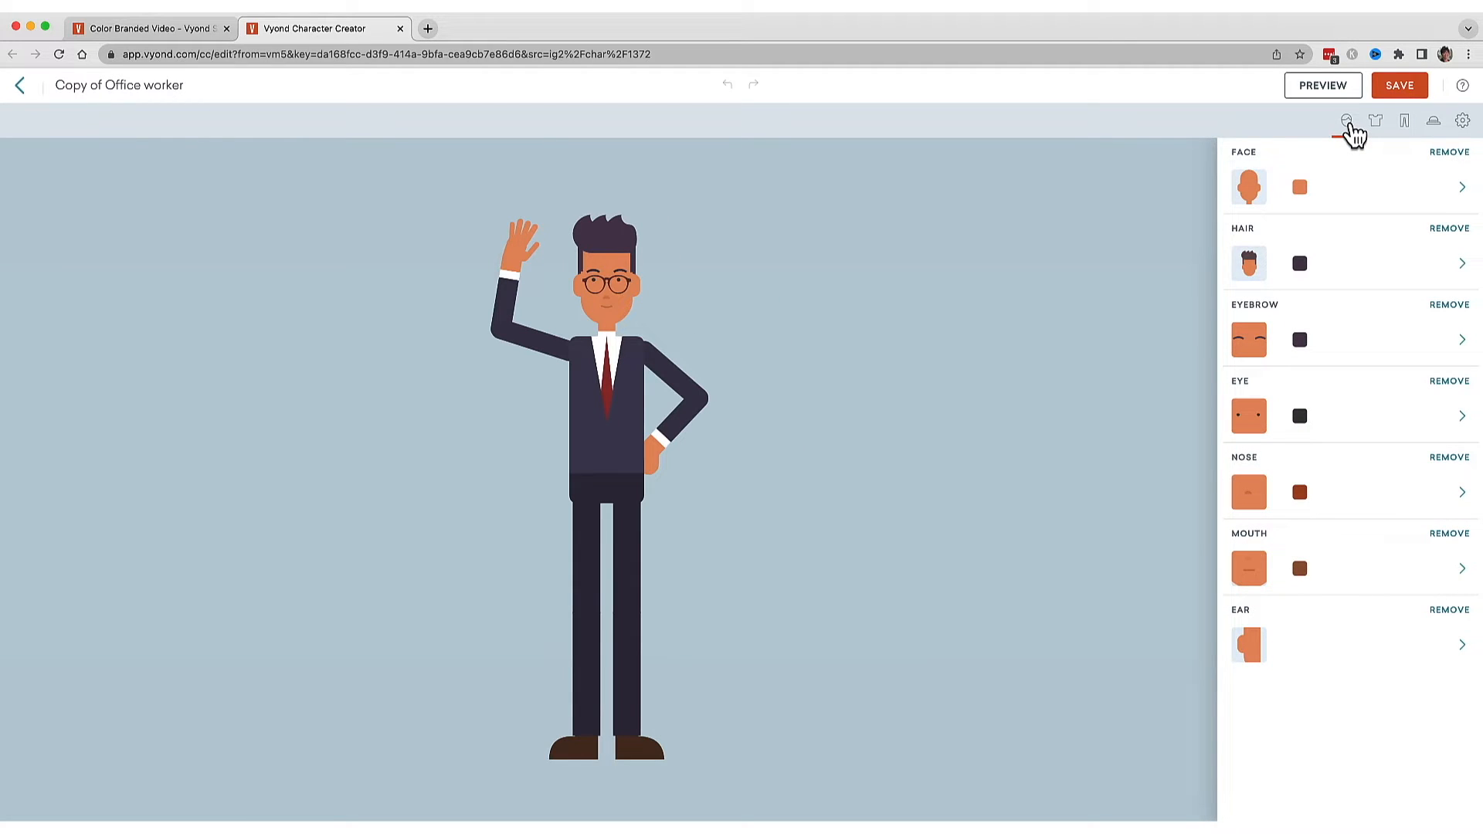
left_click(1393, 199)
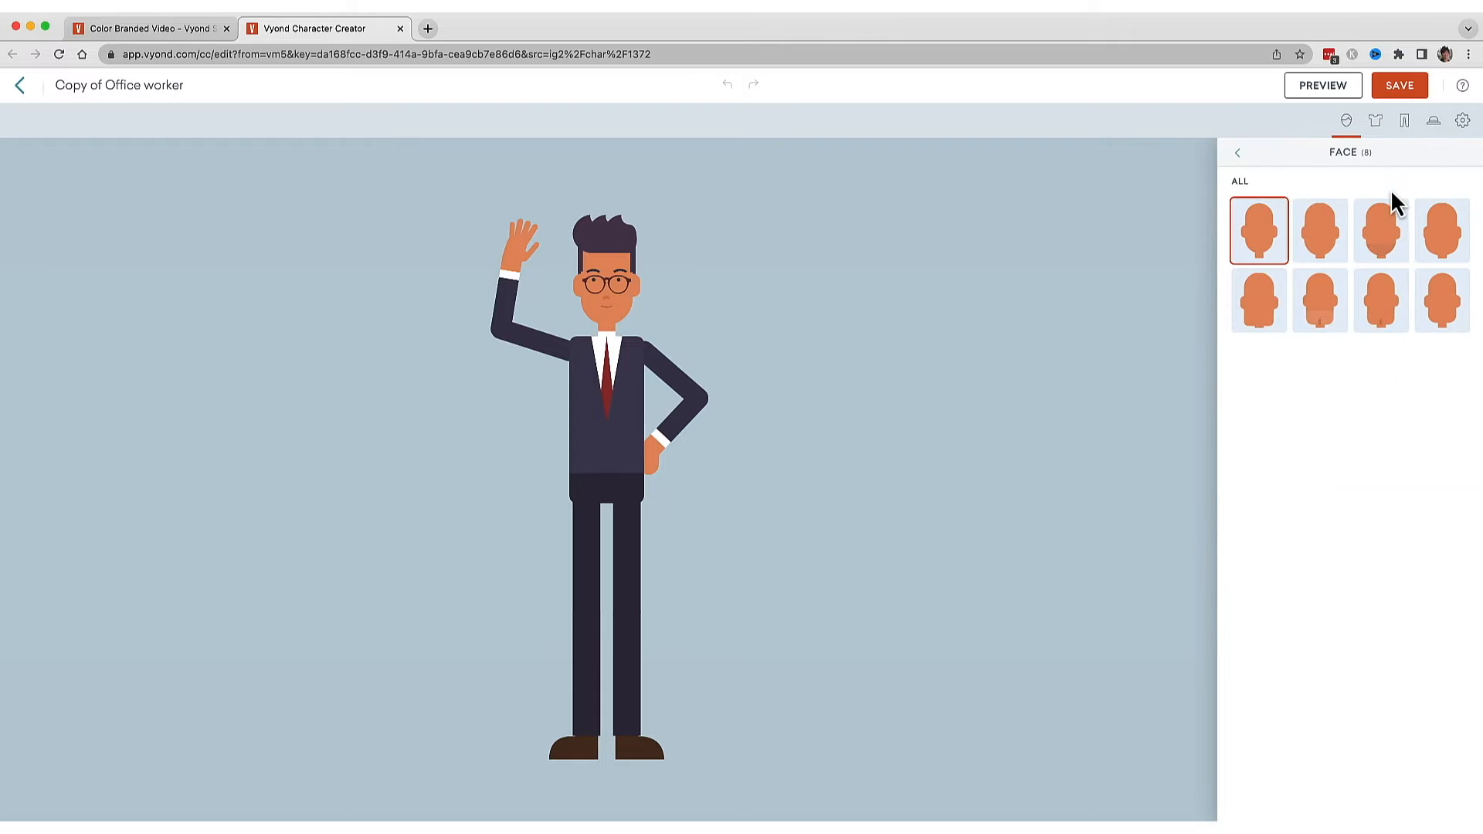
left_click(1238, 155)
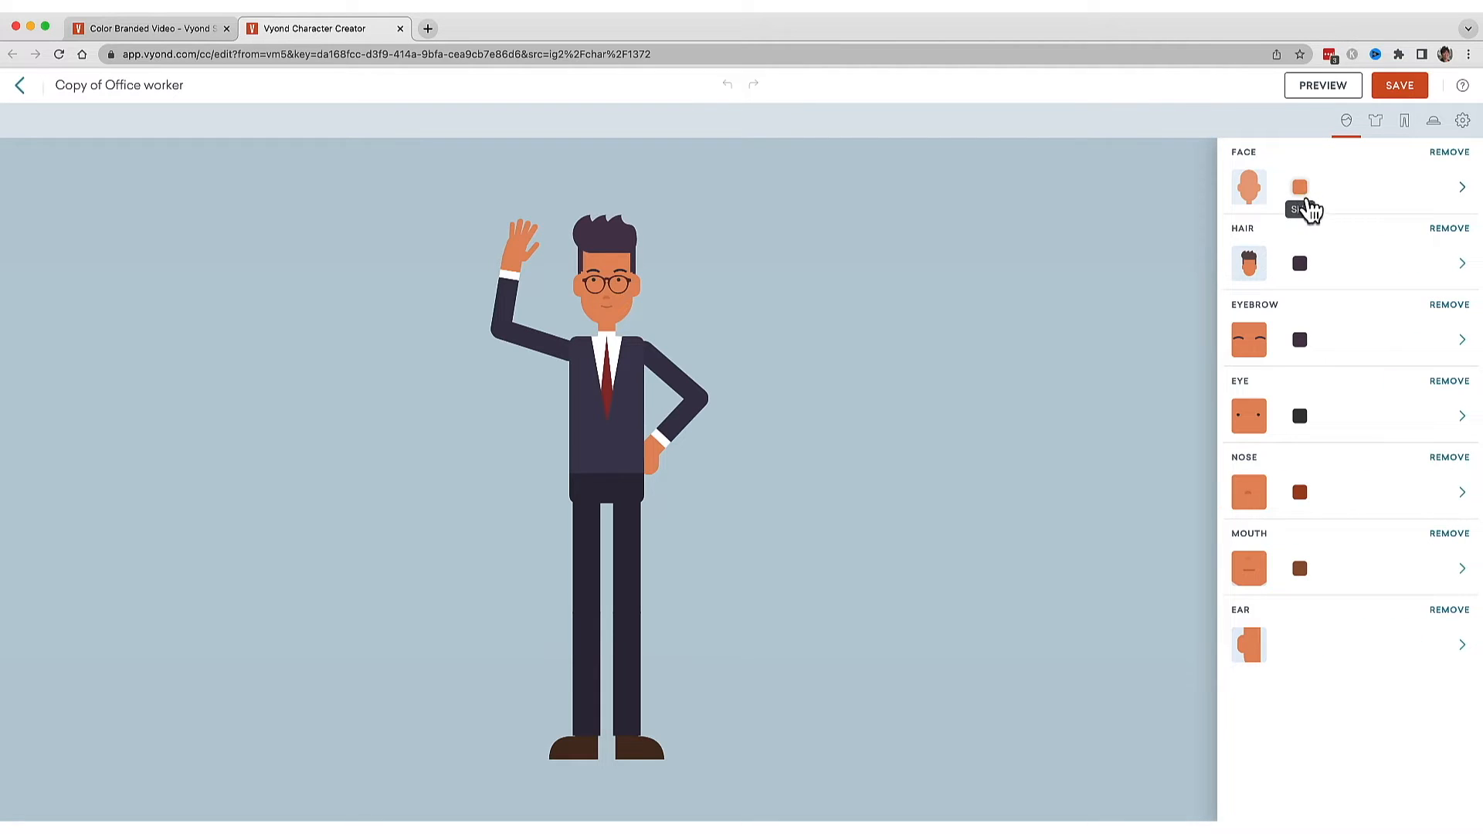
left_click(1356, 273)
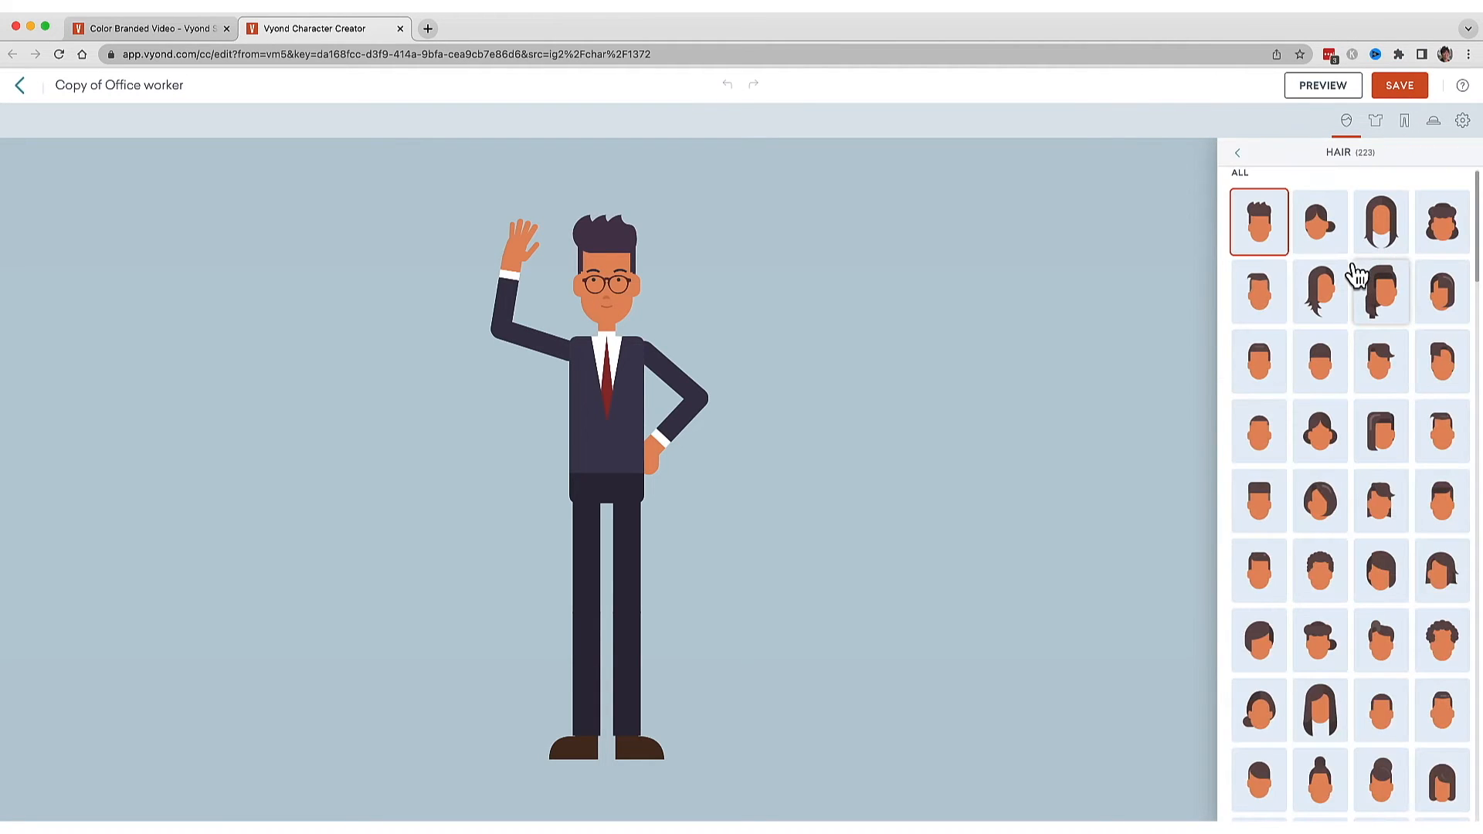
left_click(1259, 570)
left_click(1238, 154)
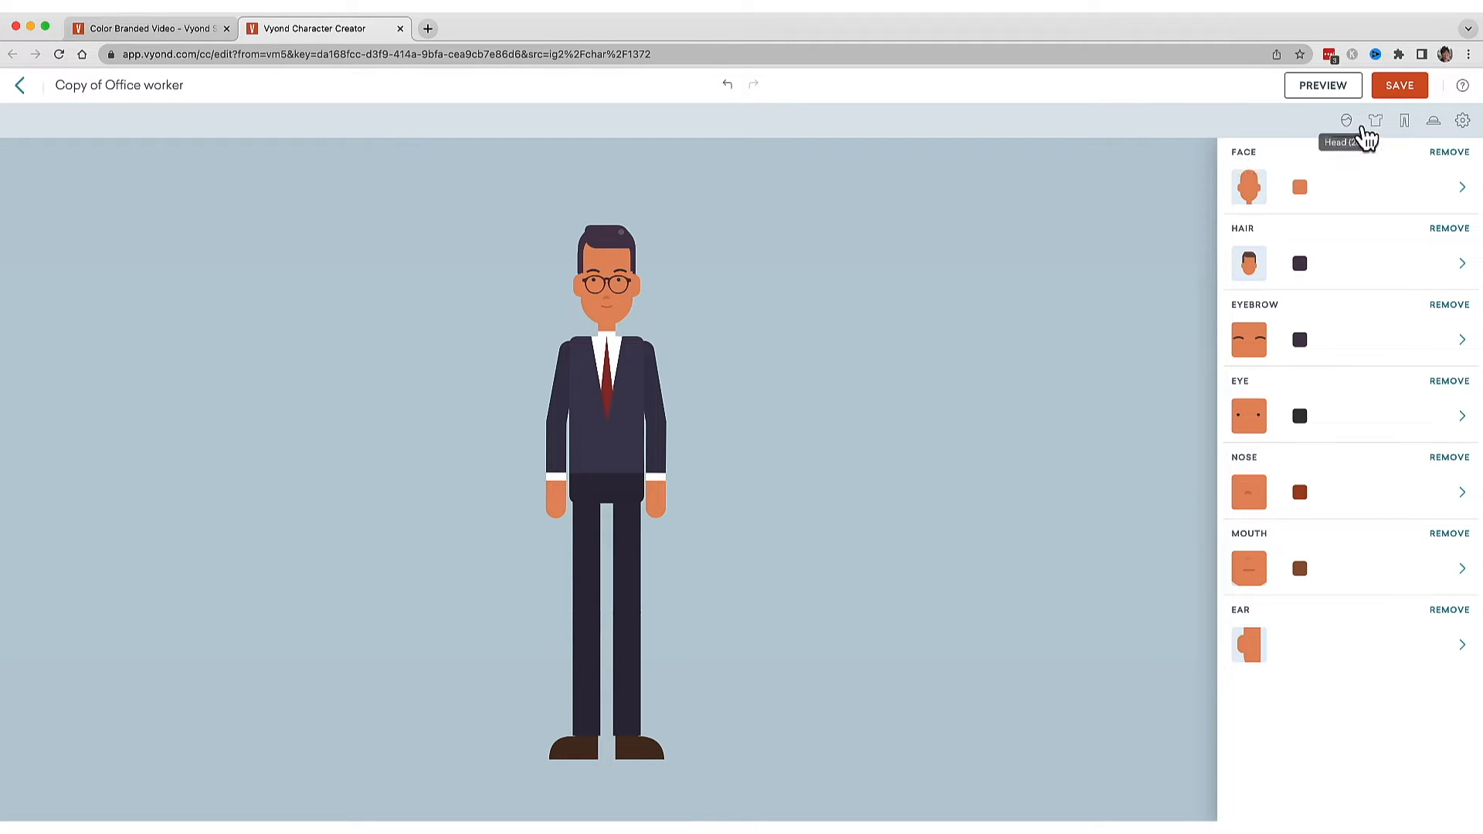
Replace the character's suit top with an orange sweater.
left_click(1377, 125)
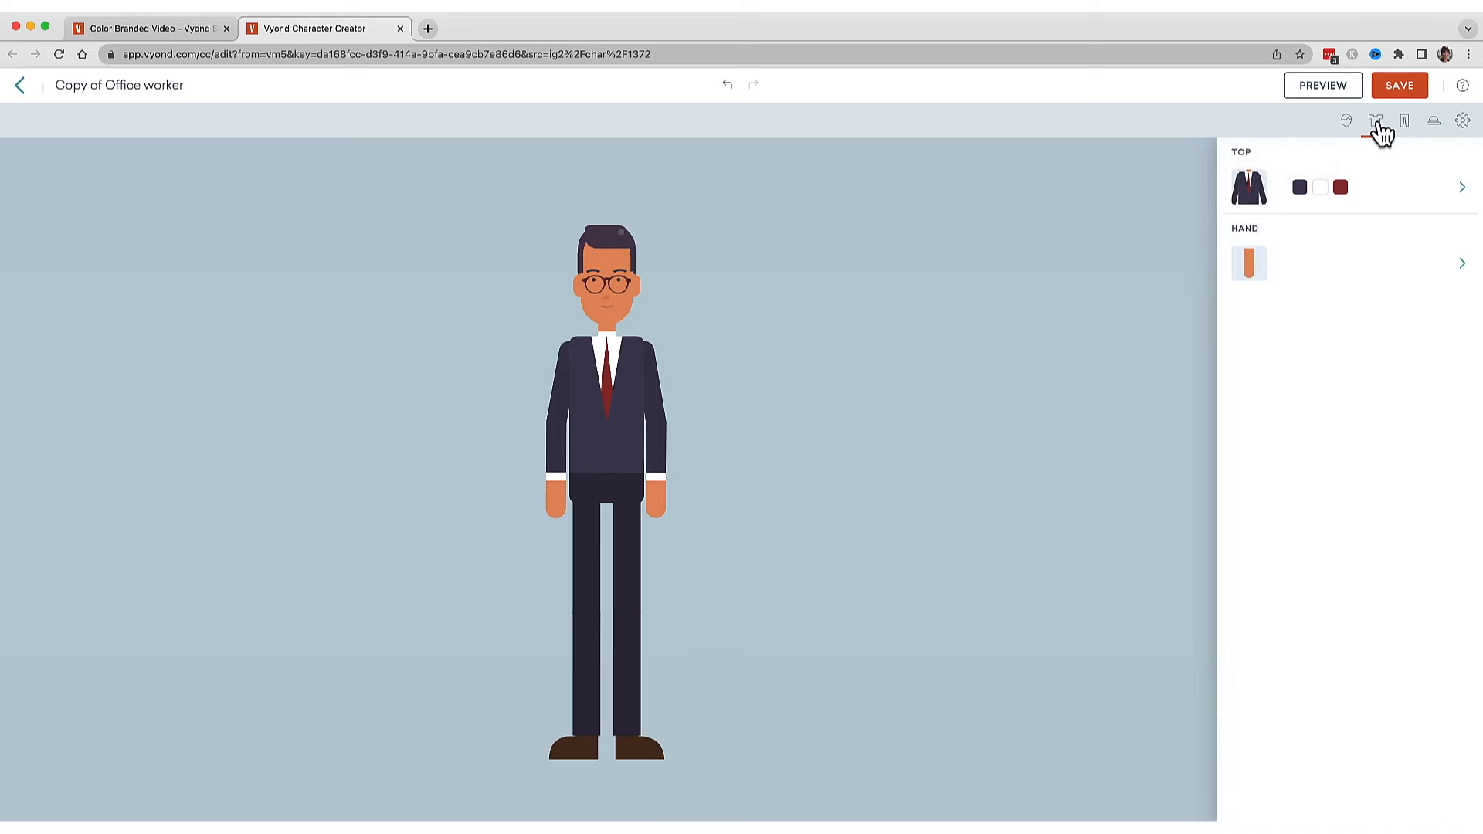
left_click(1457, 191)
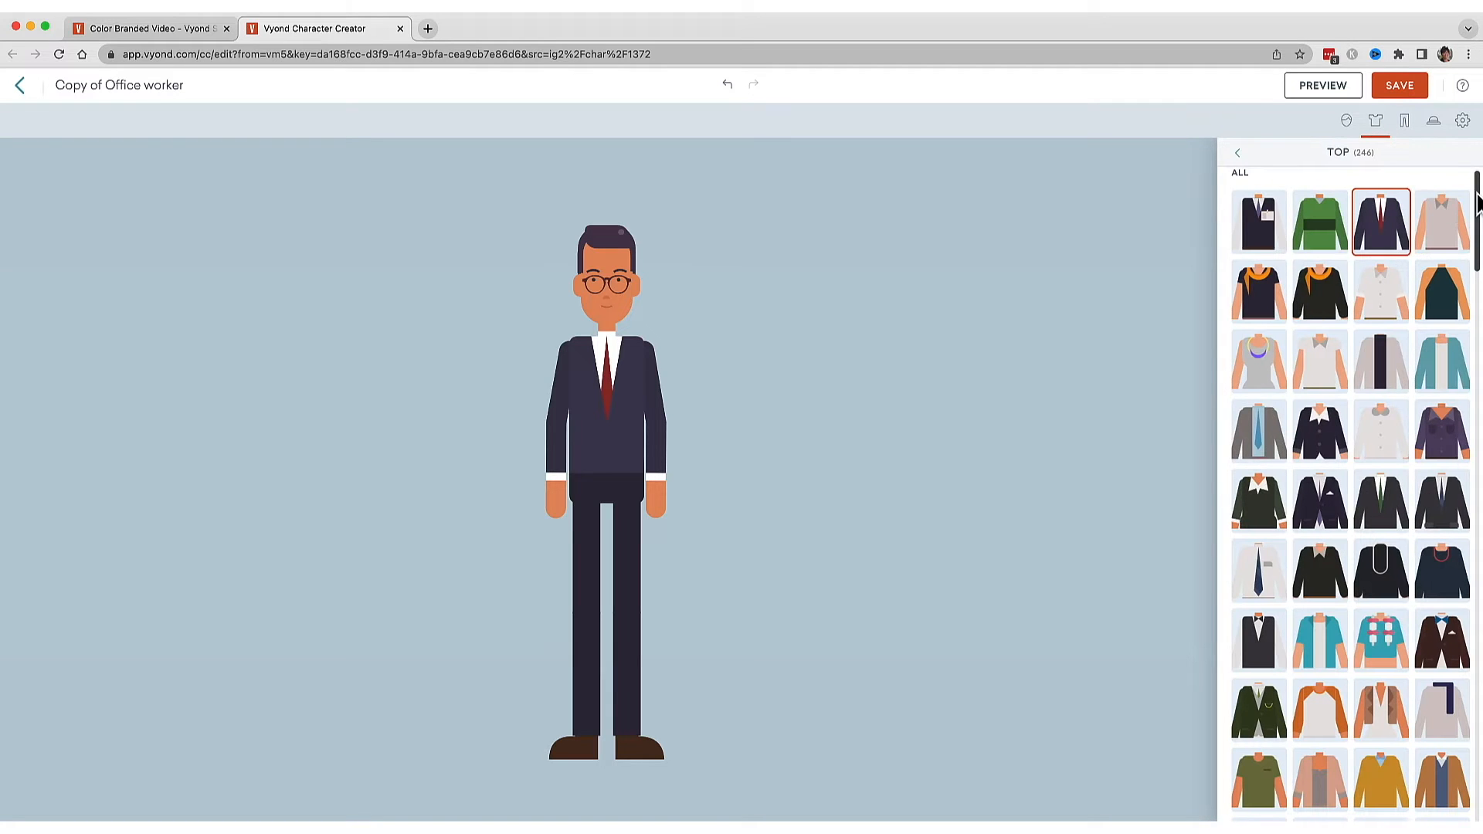
left_click_drag(1477, 202, 1477, 437)
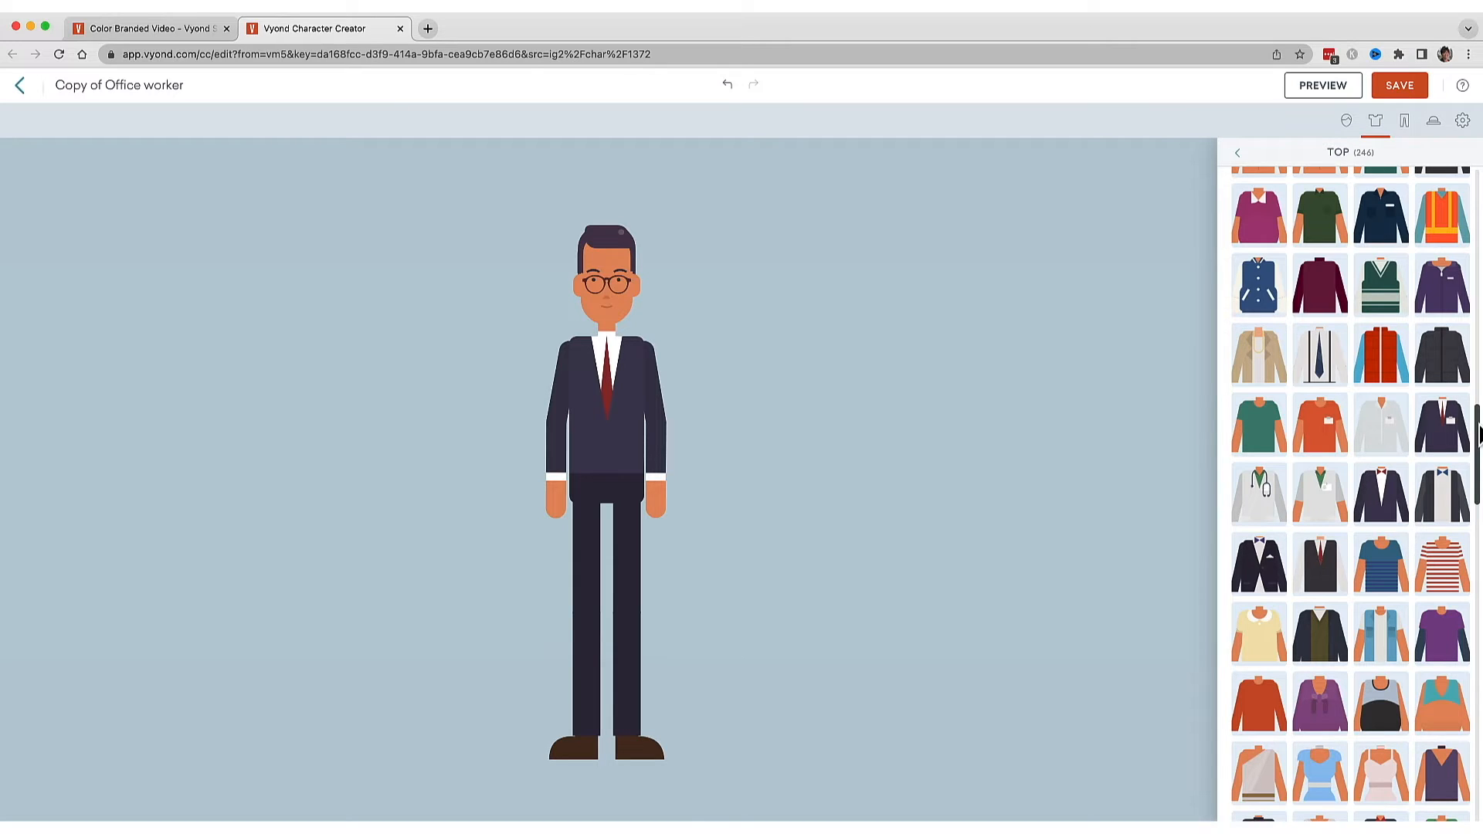
left_click(1263, 726)
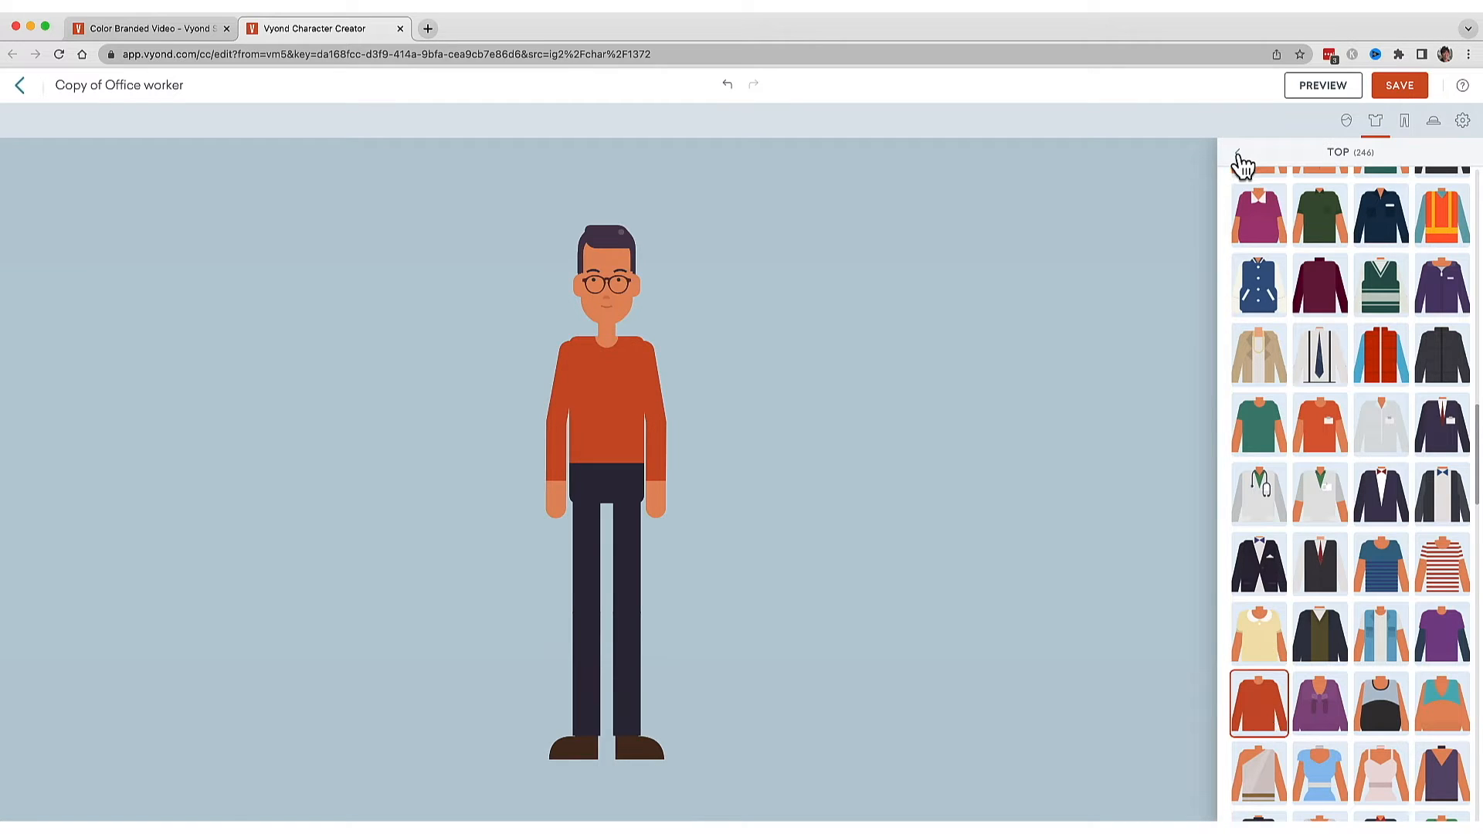
left_click(1238, 154)
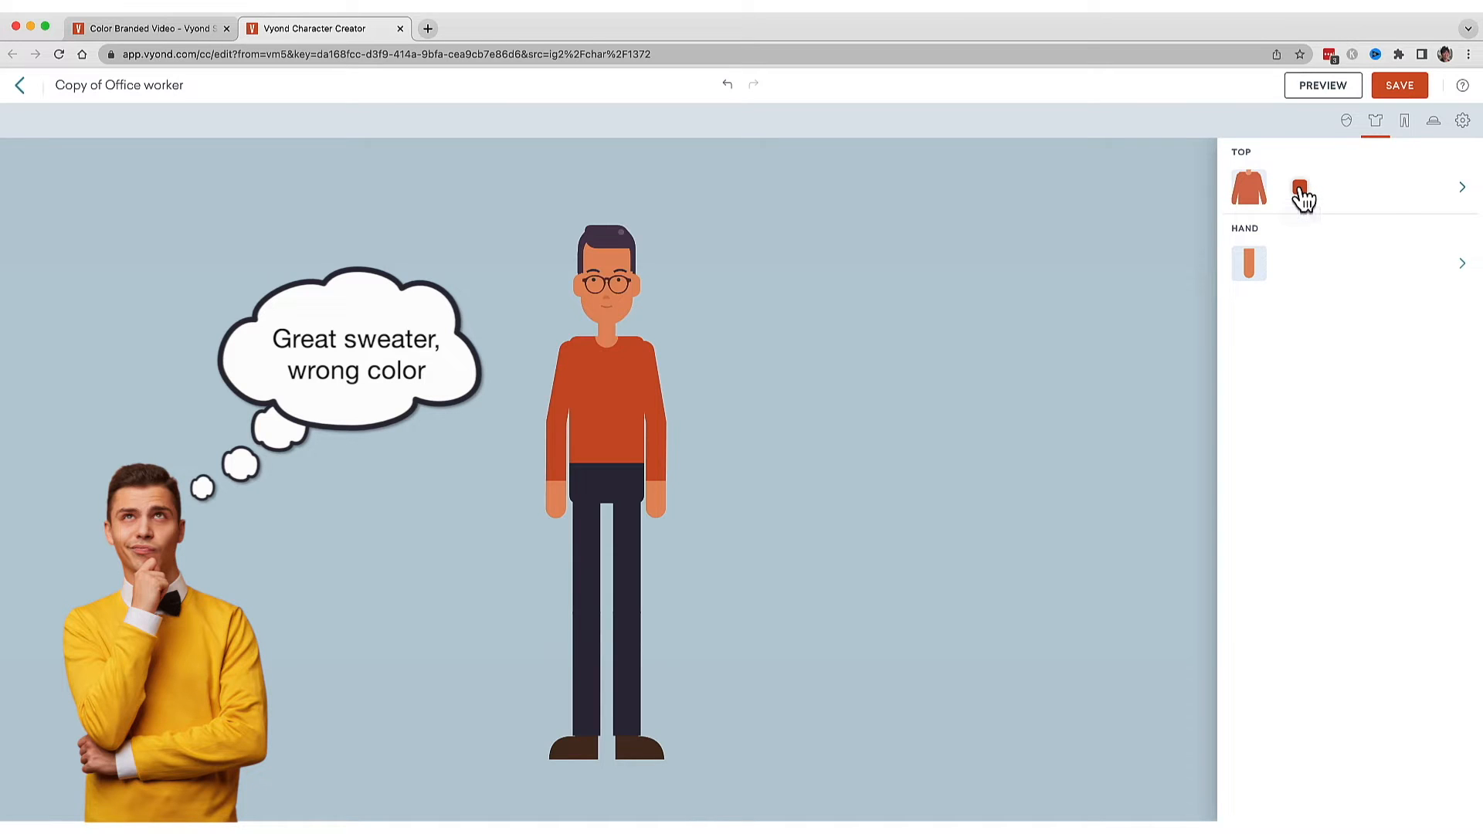
Set the sweater colour to hex F7D25D.
left_click(1301, 193)
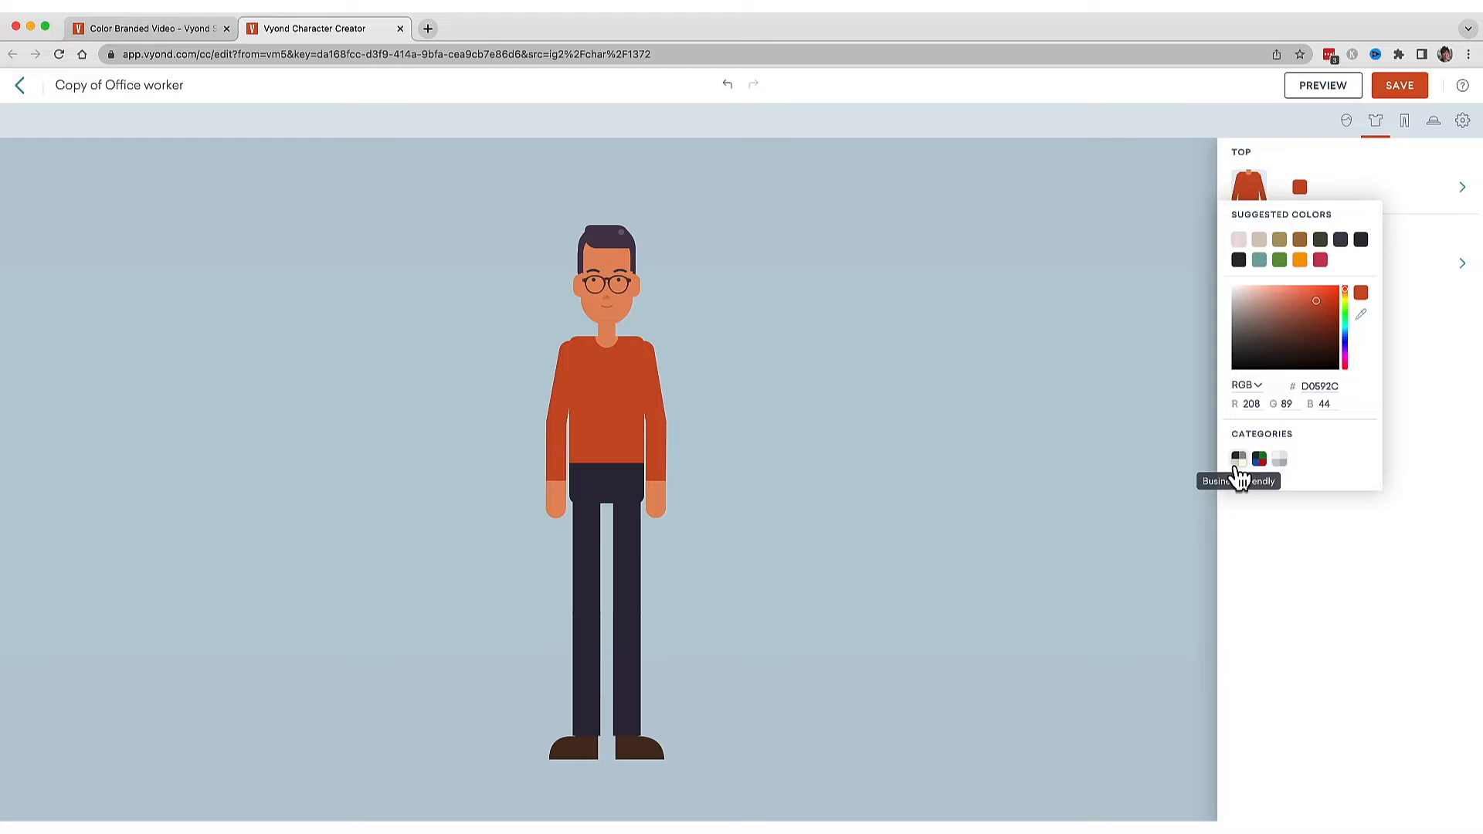
left_click(1238, 463)
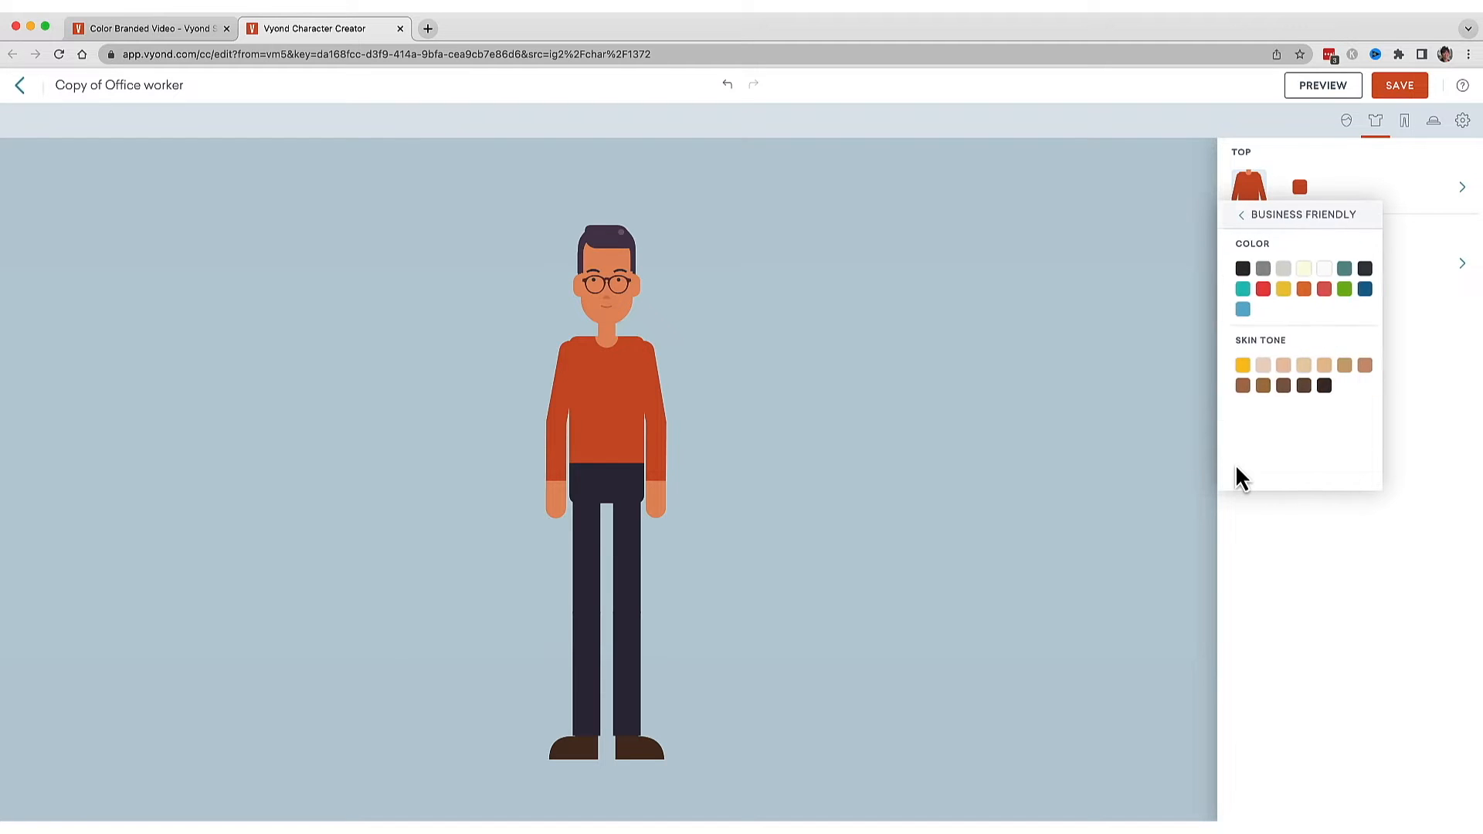
left_click(1239, 215)
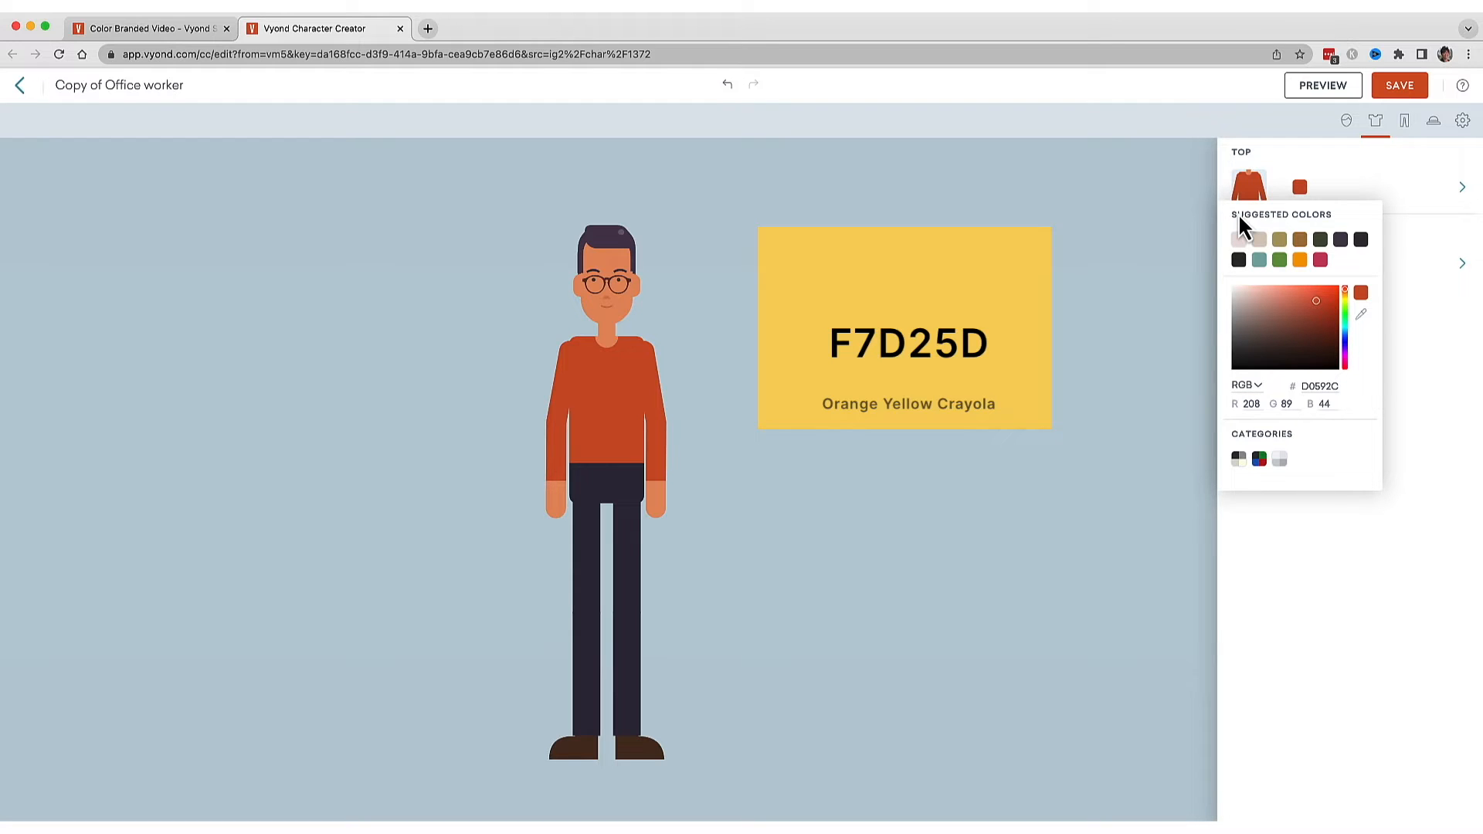
left_click(1302, 386)
type("F7D25D")
key("Return")
Remove the character's eyeglasses.
left_click(1379, 127)
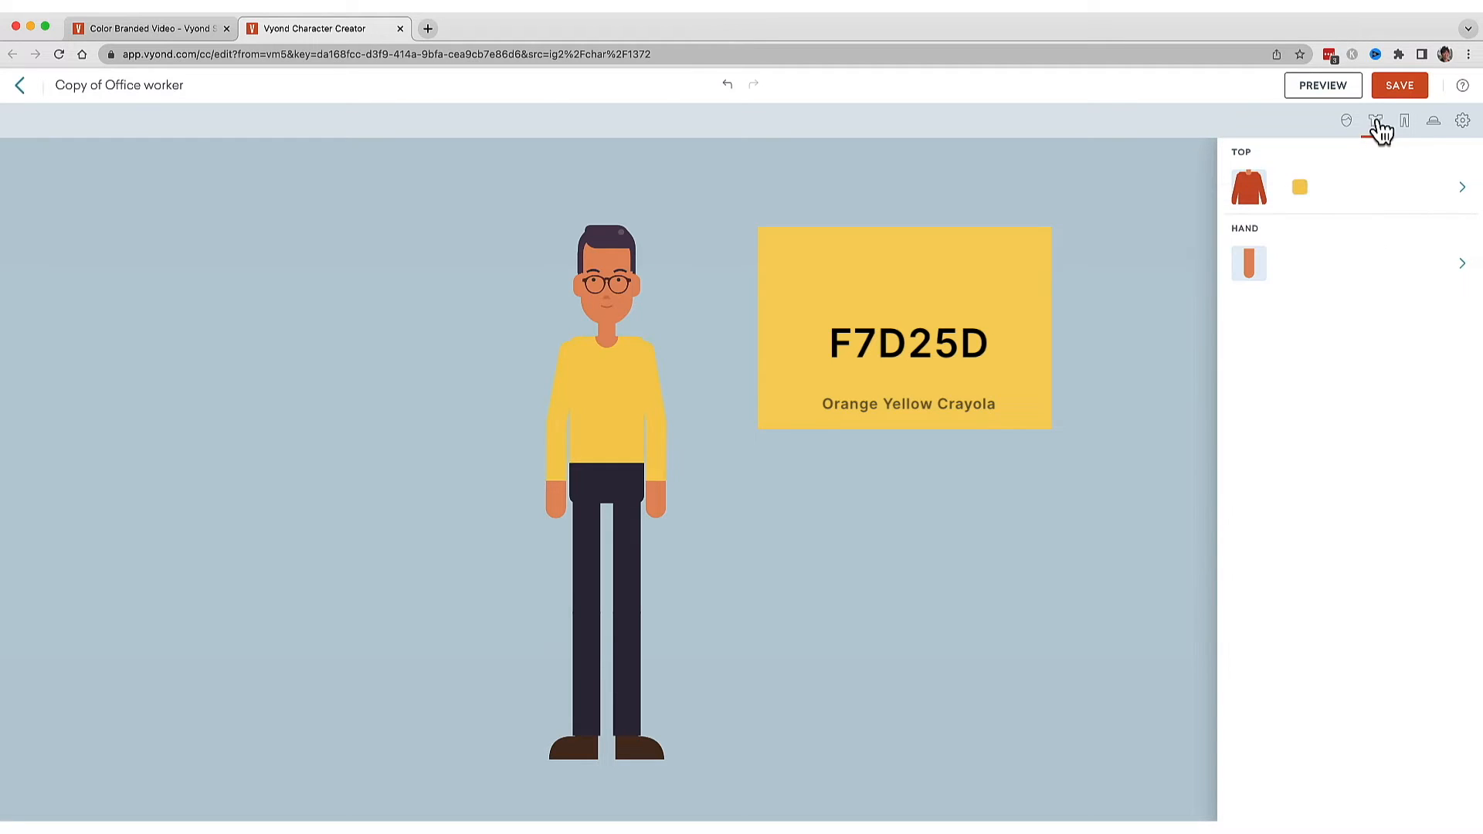
left_click(1404, 125)
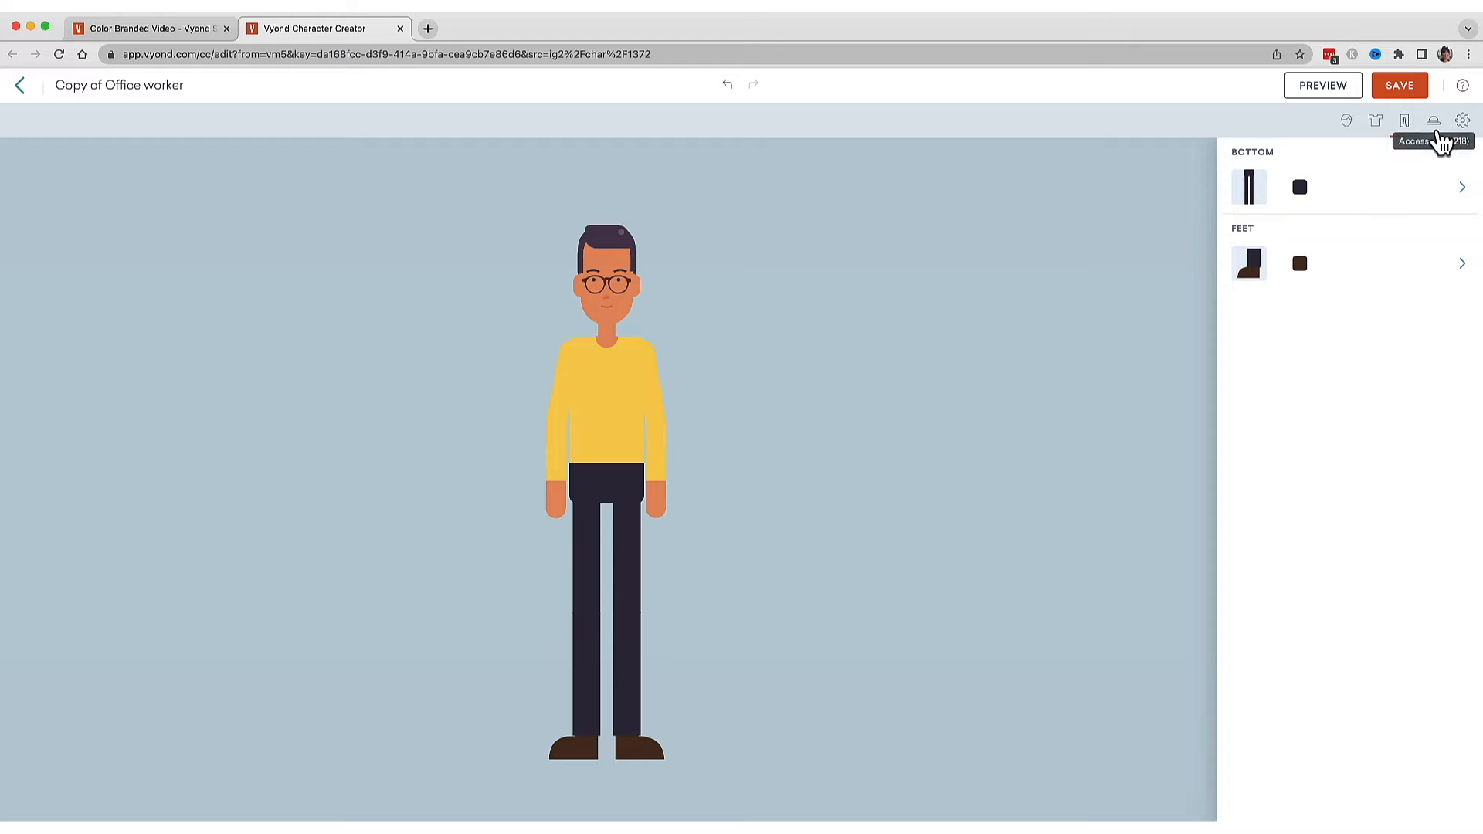
left_click(1439, 139)
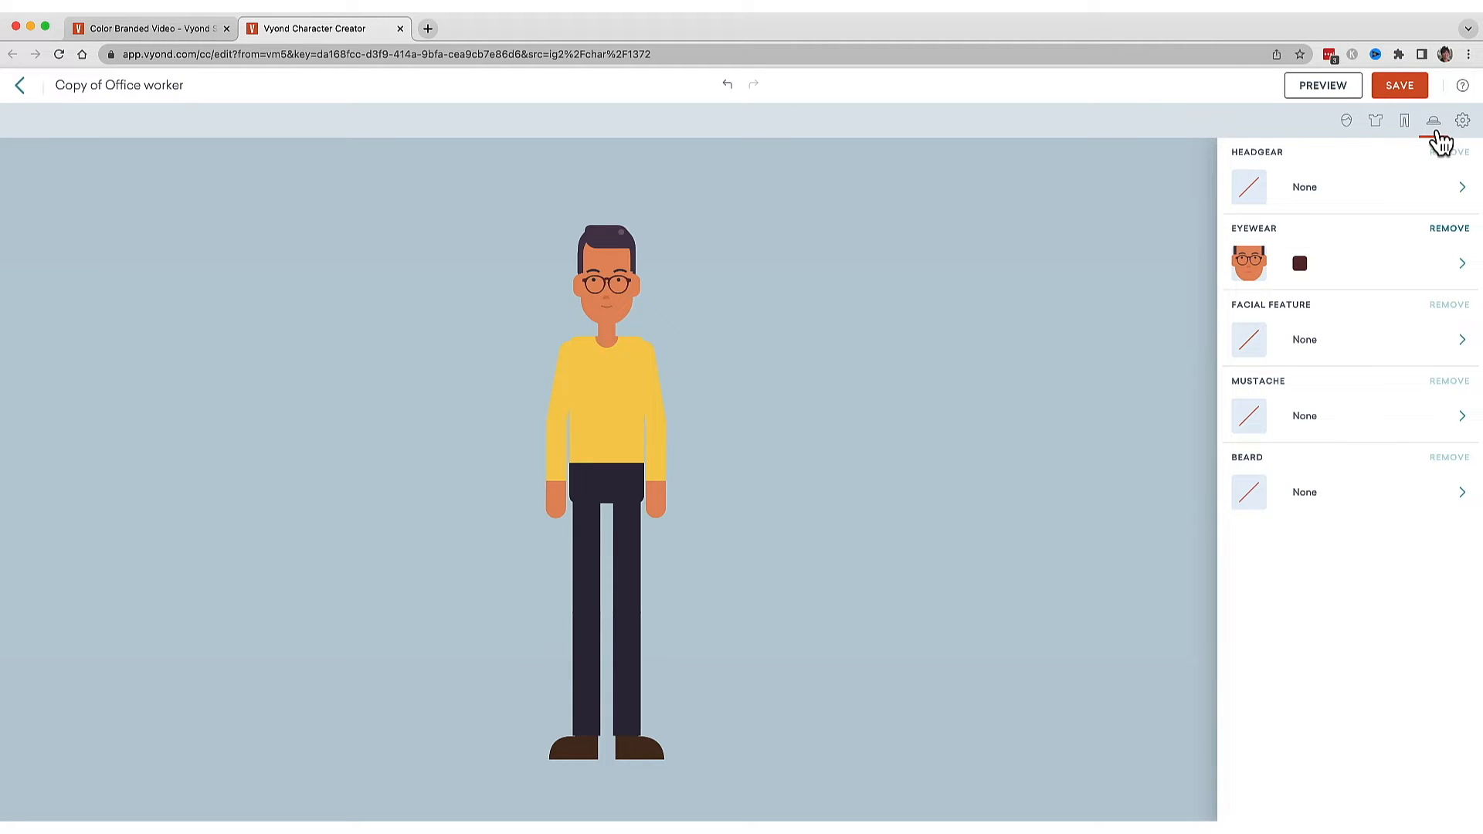
left_click(1374, 200)
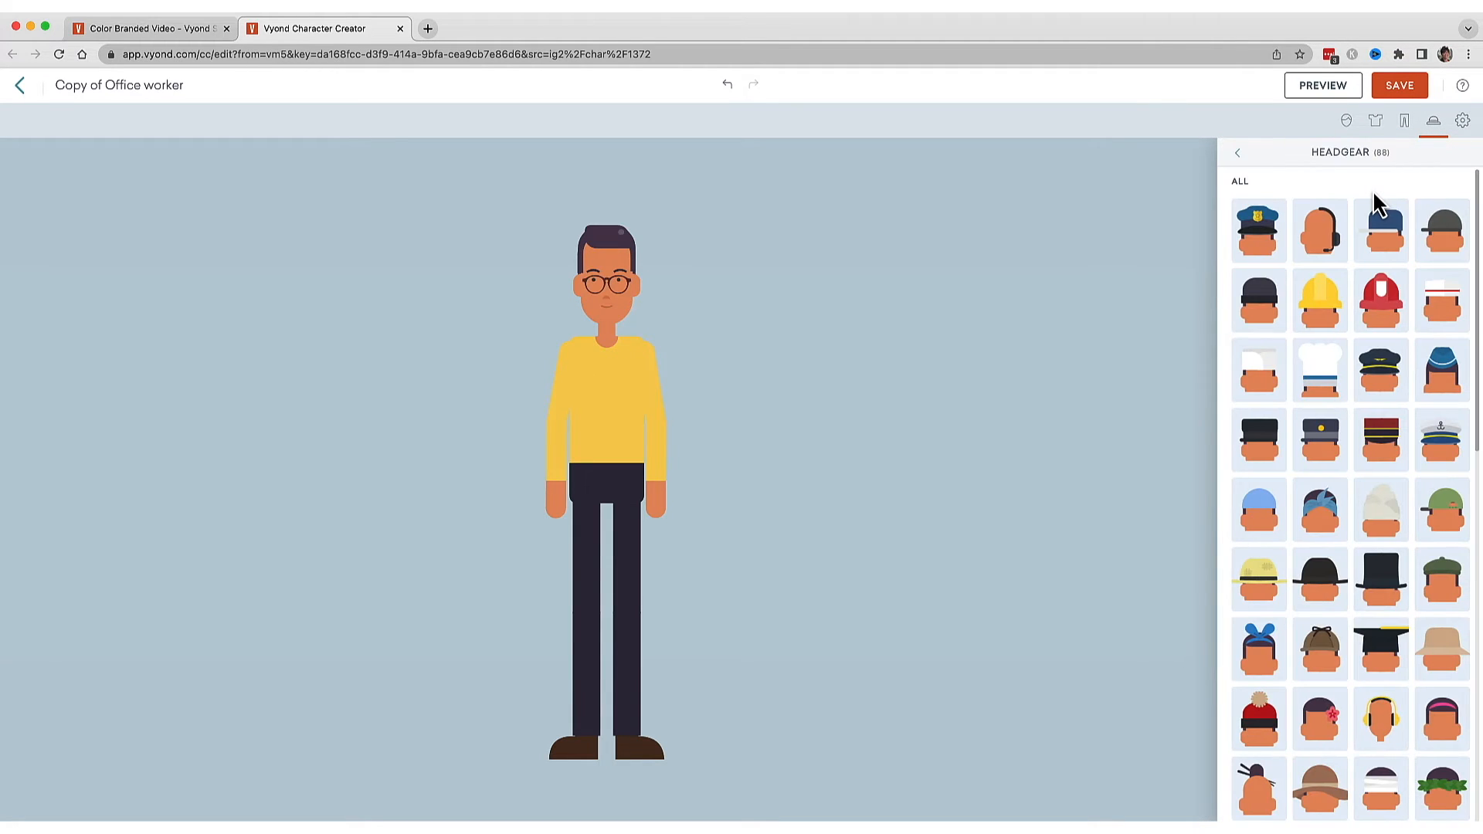
left_click(1238, 153)
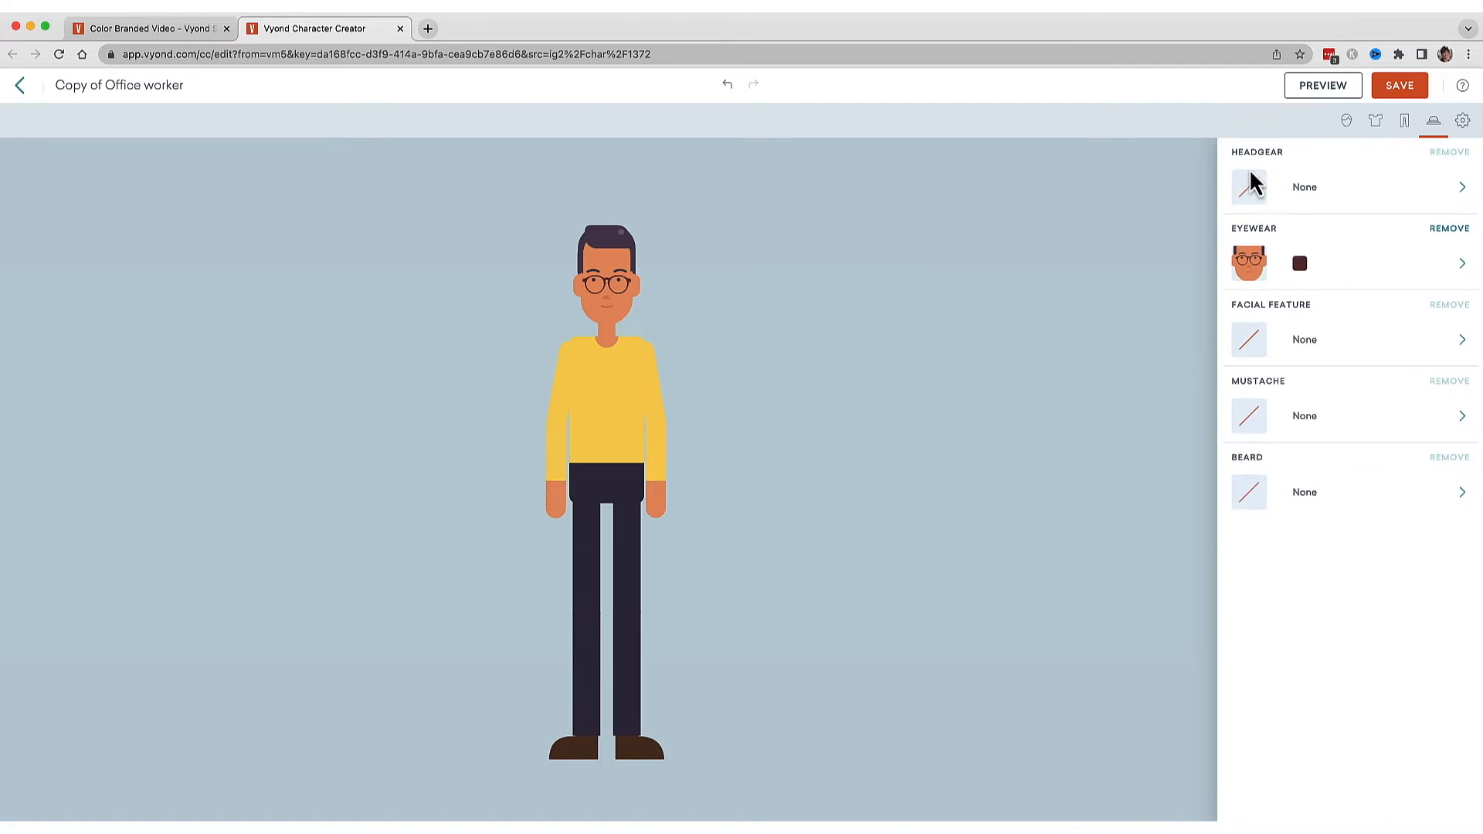
left_click(1459, 231)
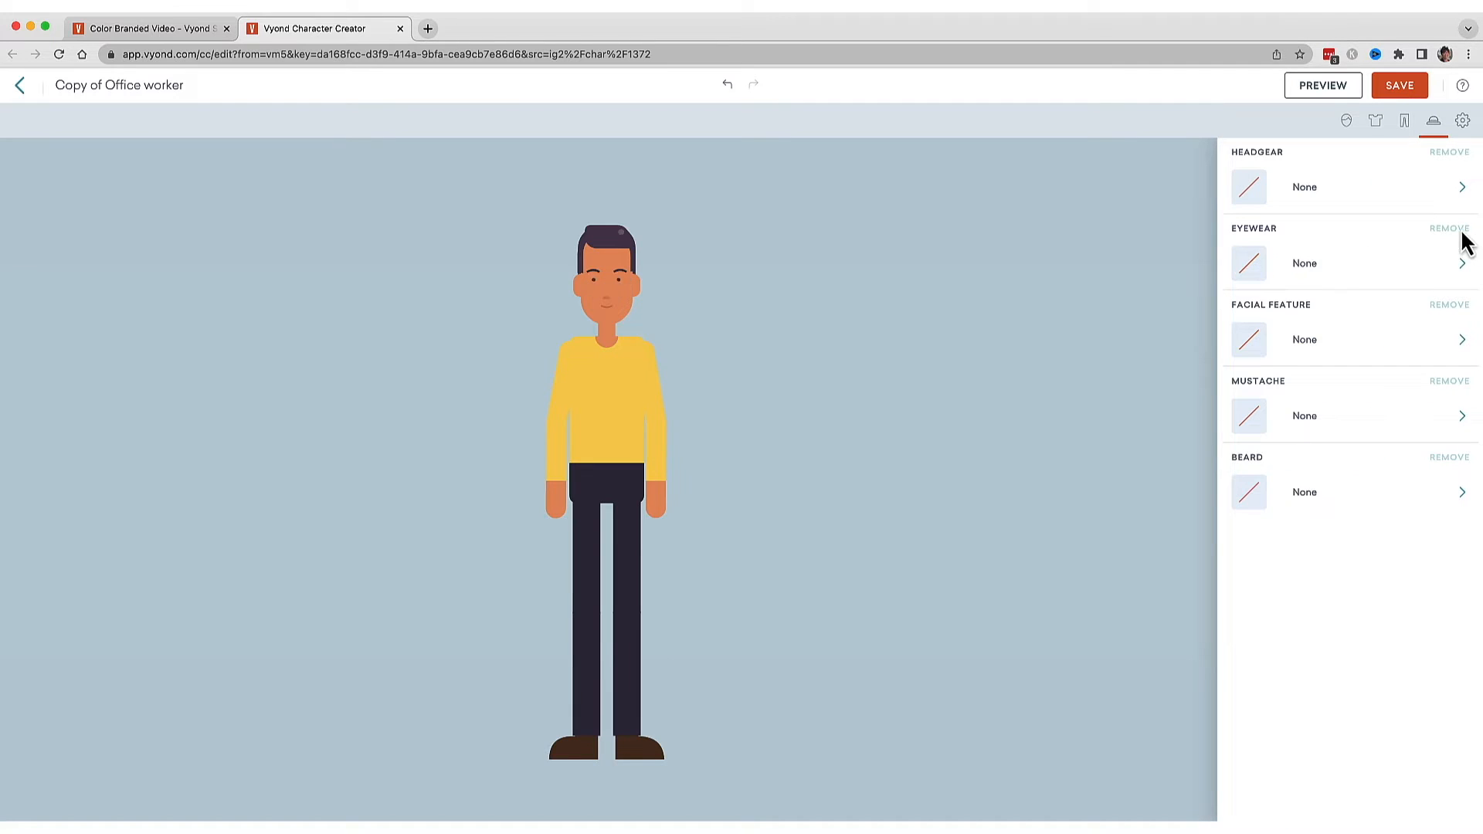
Try adding a mustache to the character.
left_click(1458, 344)
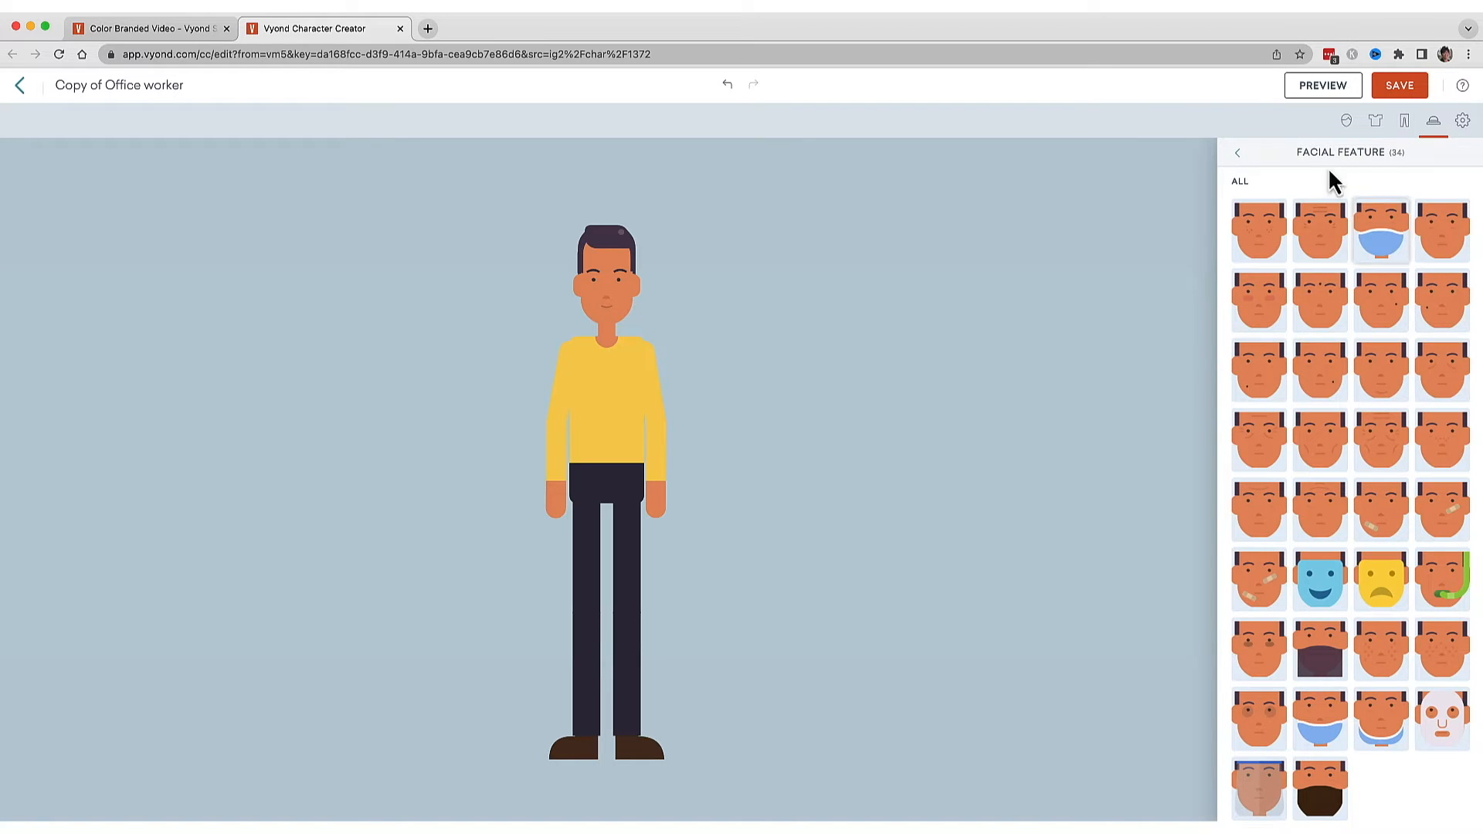
left_click(1237, 153)
left_click(1441, 415)
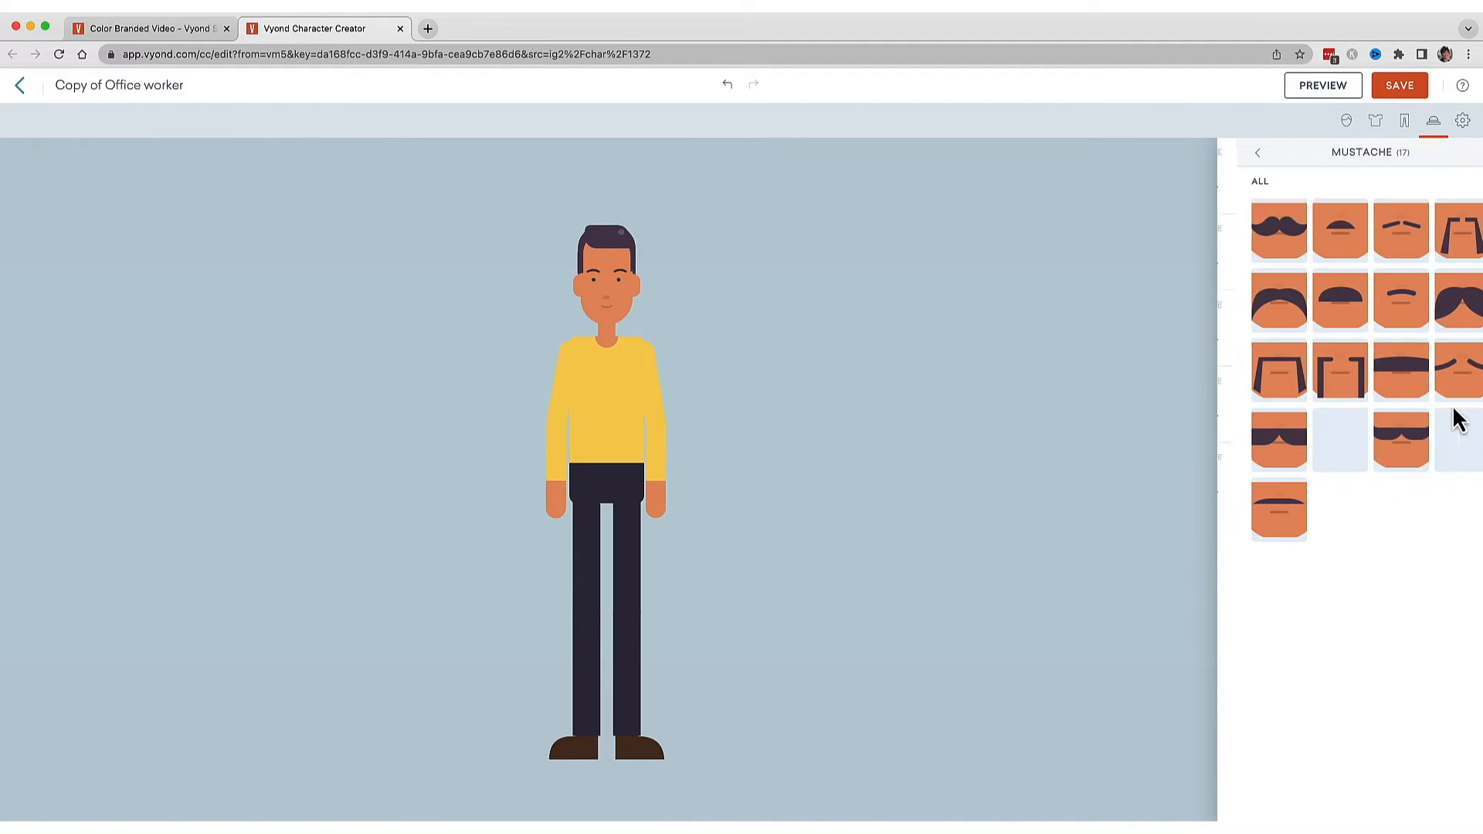
left_click(1258, 229)
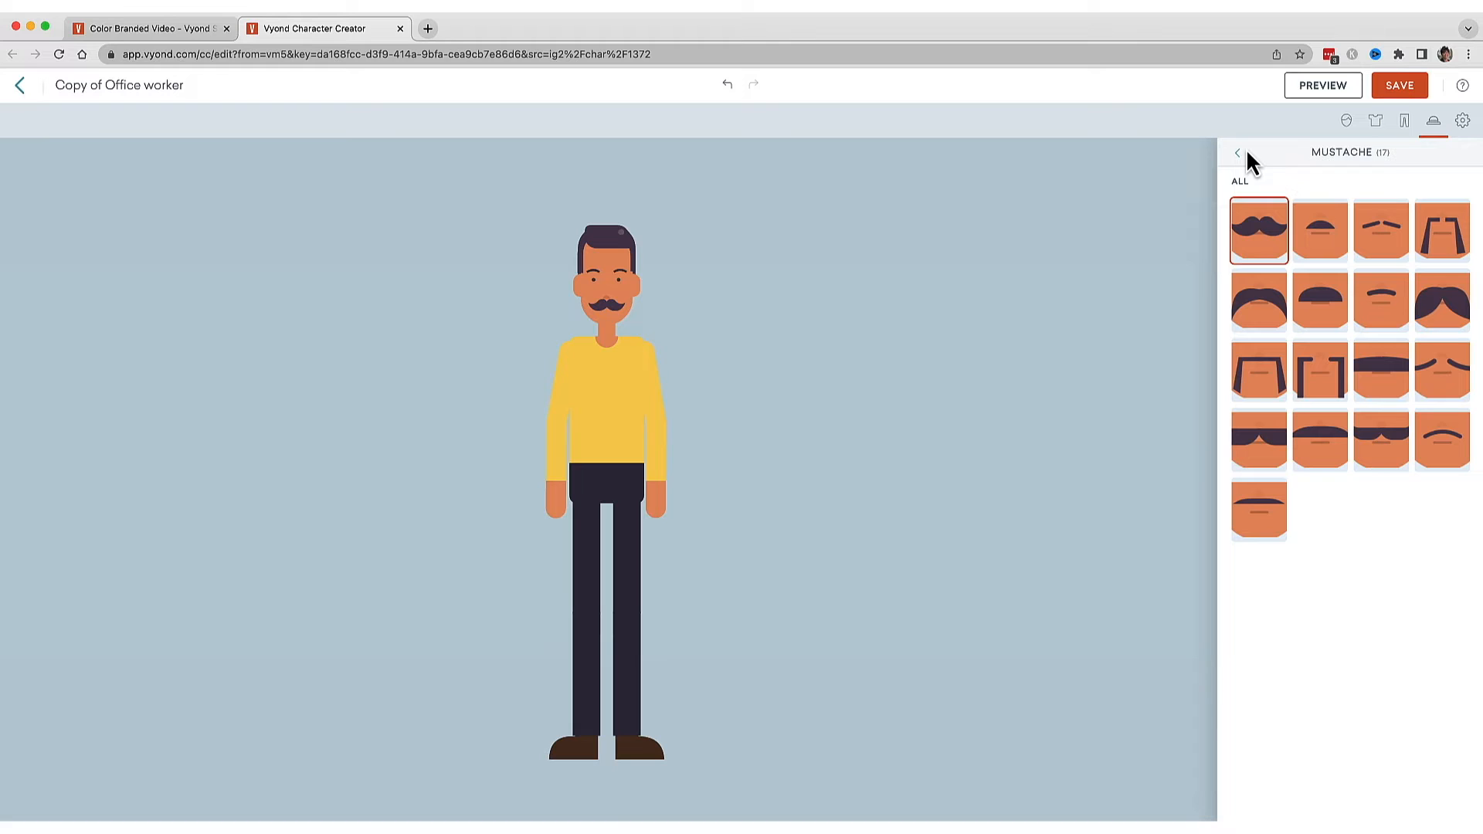
left_click(1239, 153)
Rename the character Hero with yellow sweater and save it to the library.
left_click(226, 83)
type("Hero with yellow sweater")
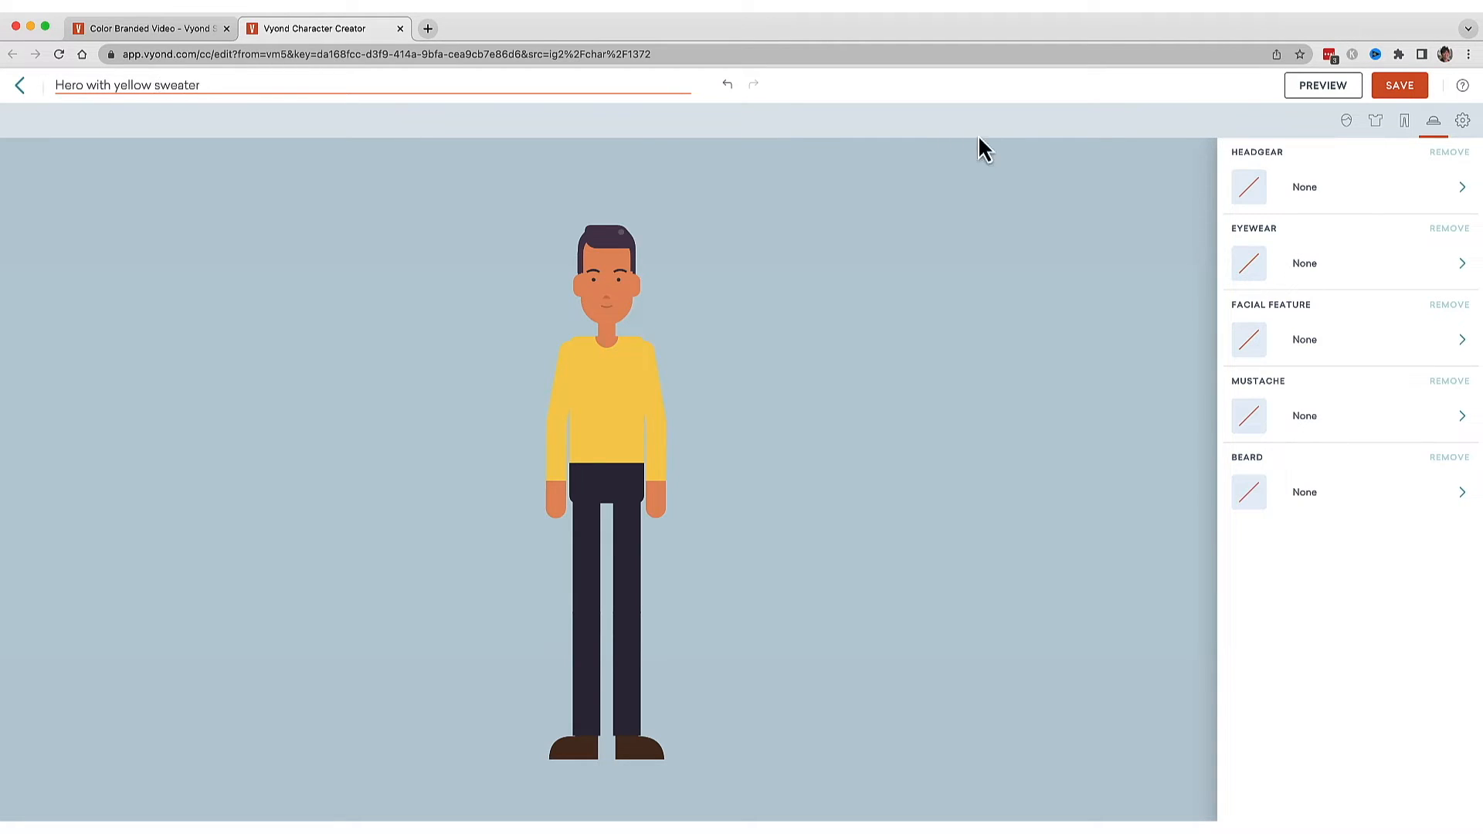
left_click(1400, 85)
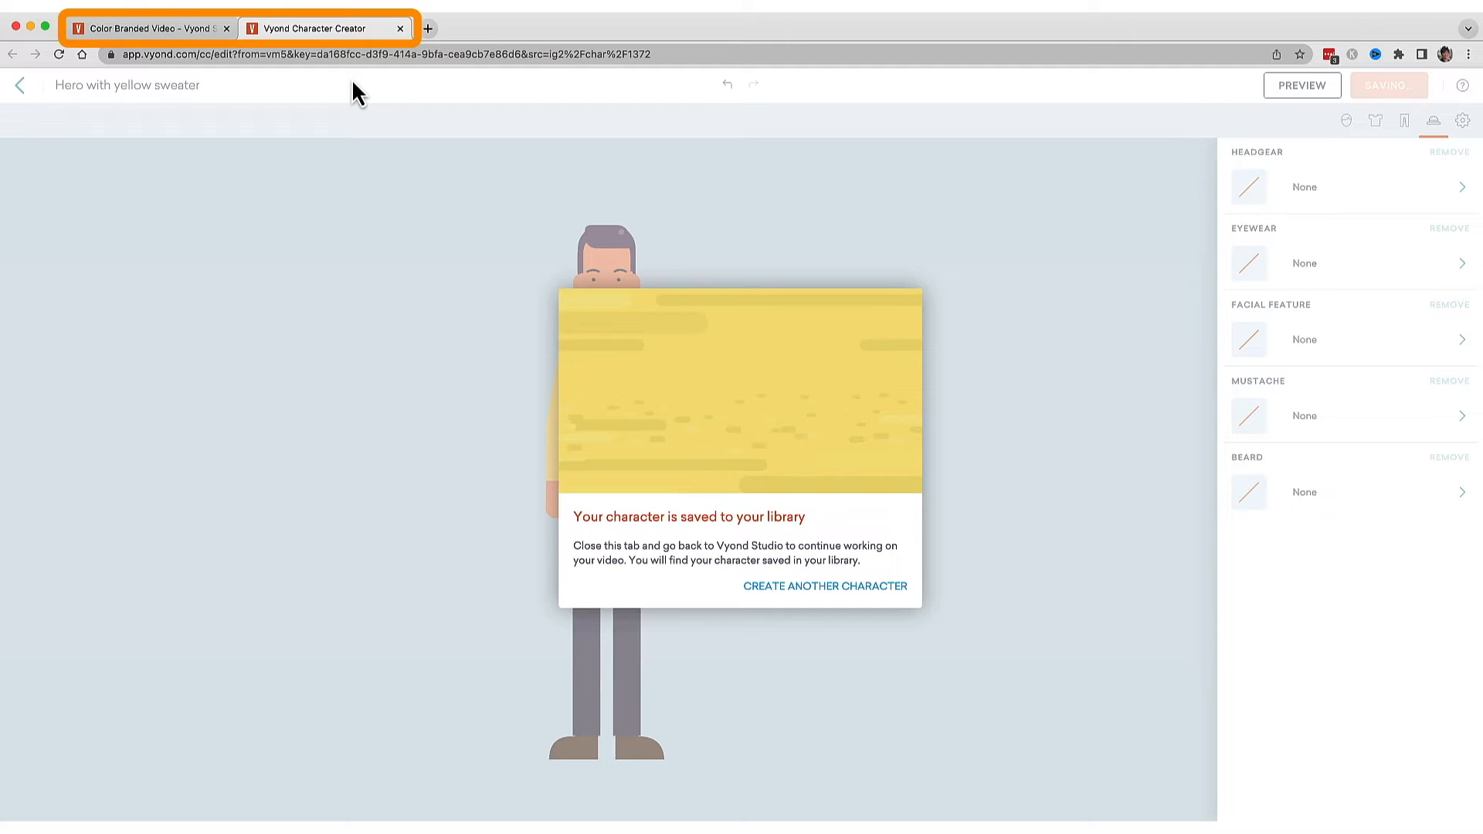
Return to the video editor and review scenes 3 and 1.
left_click(171, 31)
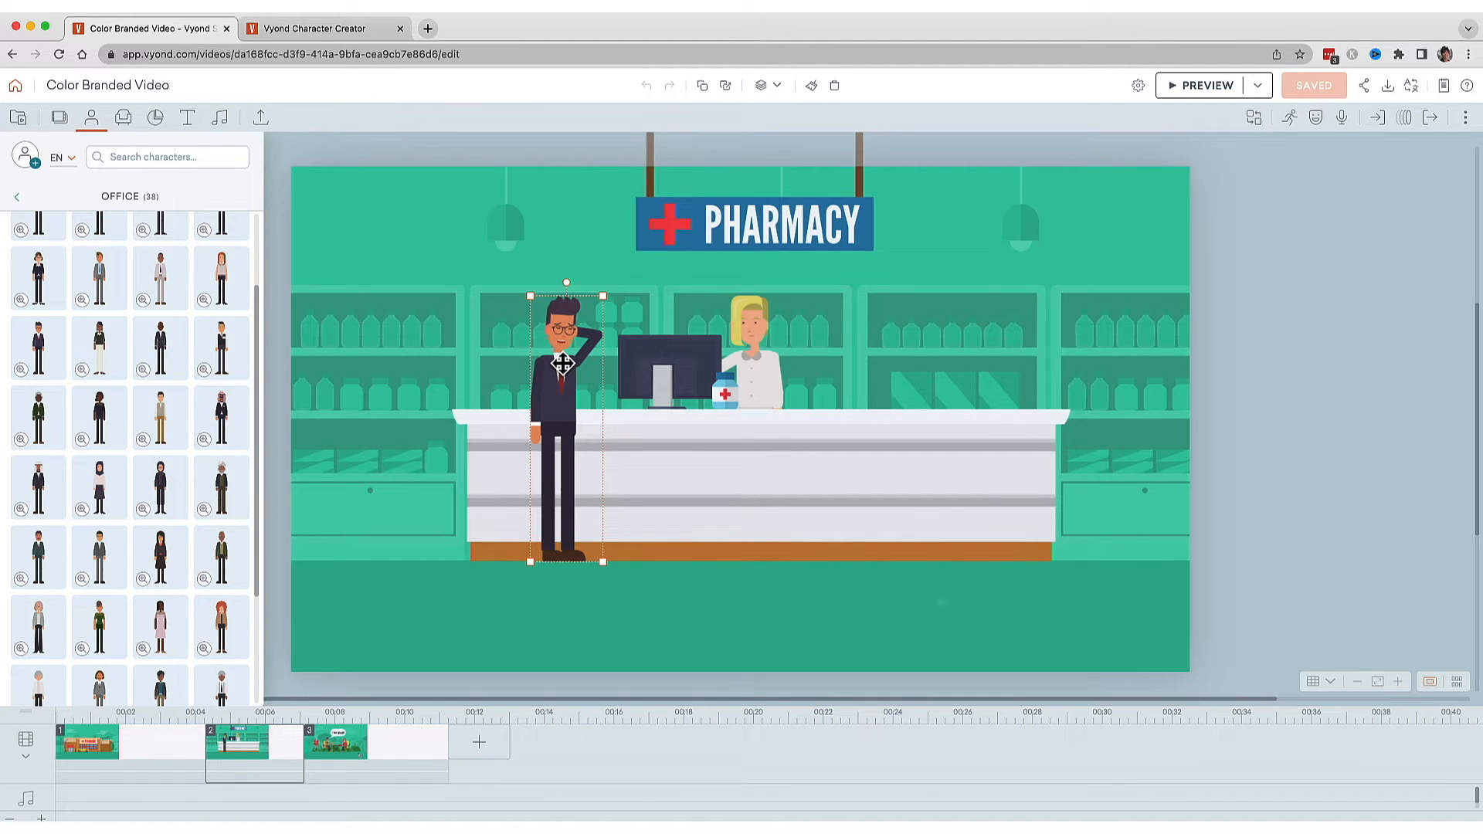
left_click(412, 766)
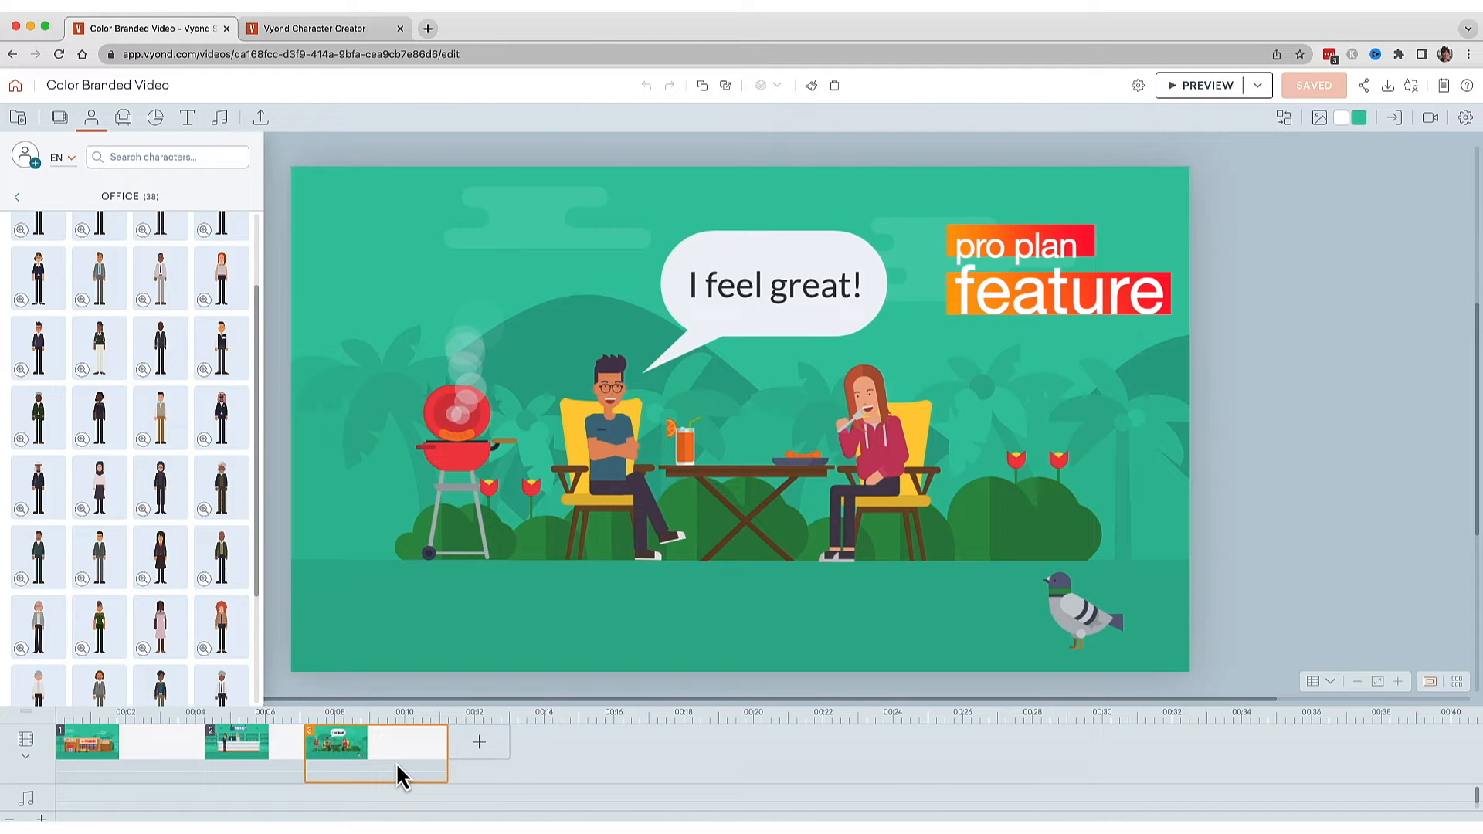
left_click(132, 757)
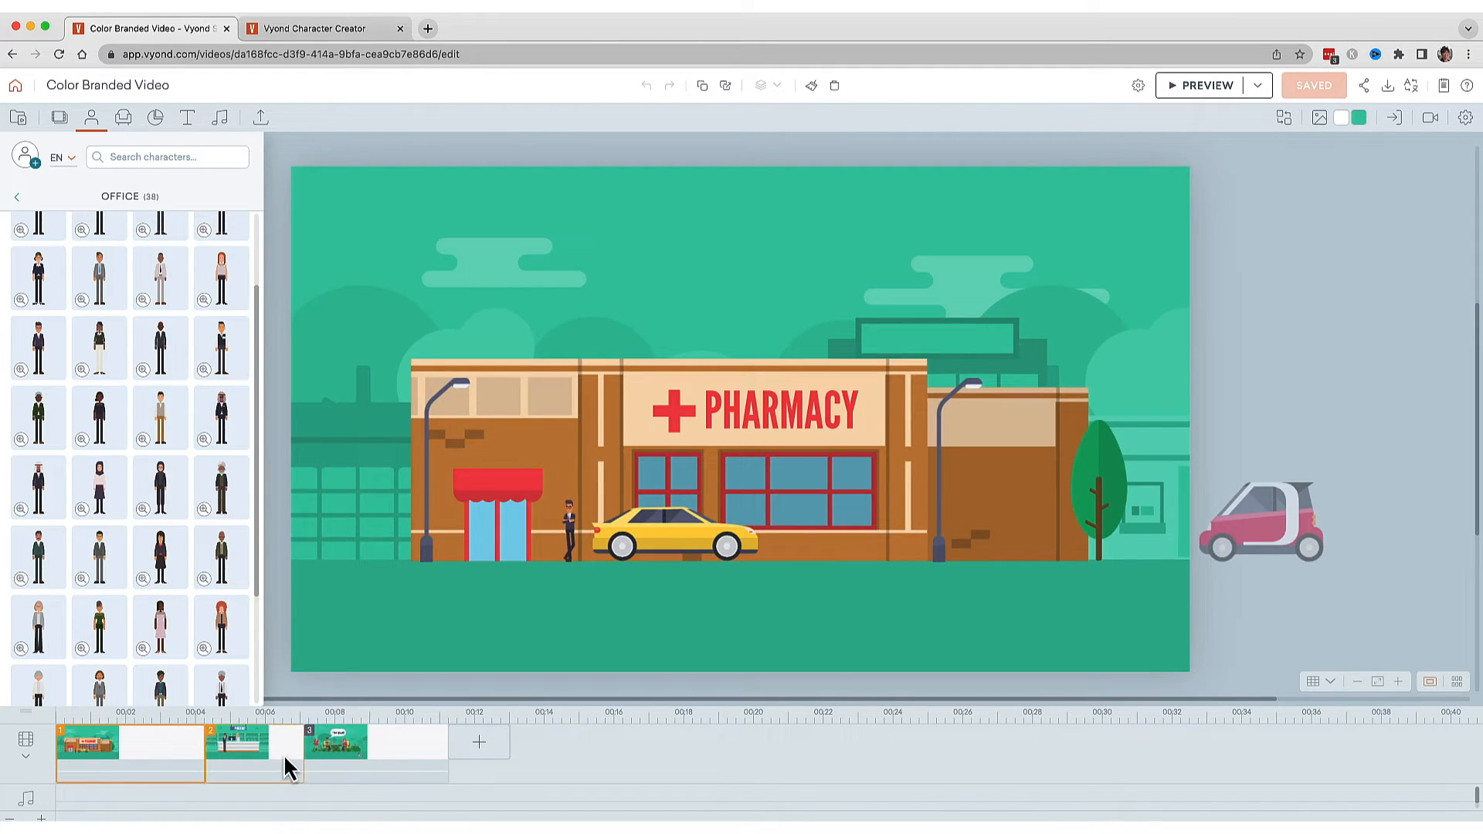
Replace the small character outside the pharmacy in scene 1 with Hero with yellow sweater from My Library.
left_click(404, 752, "shift")
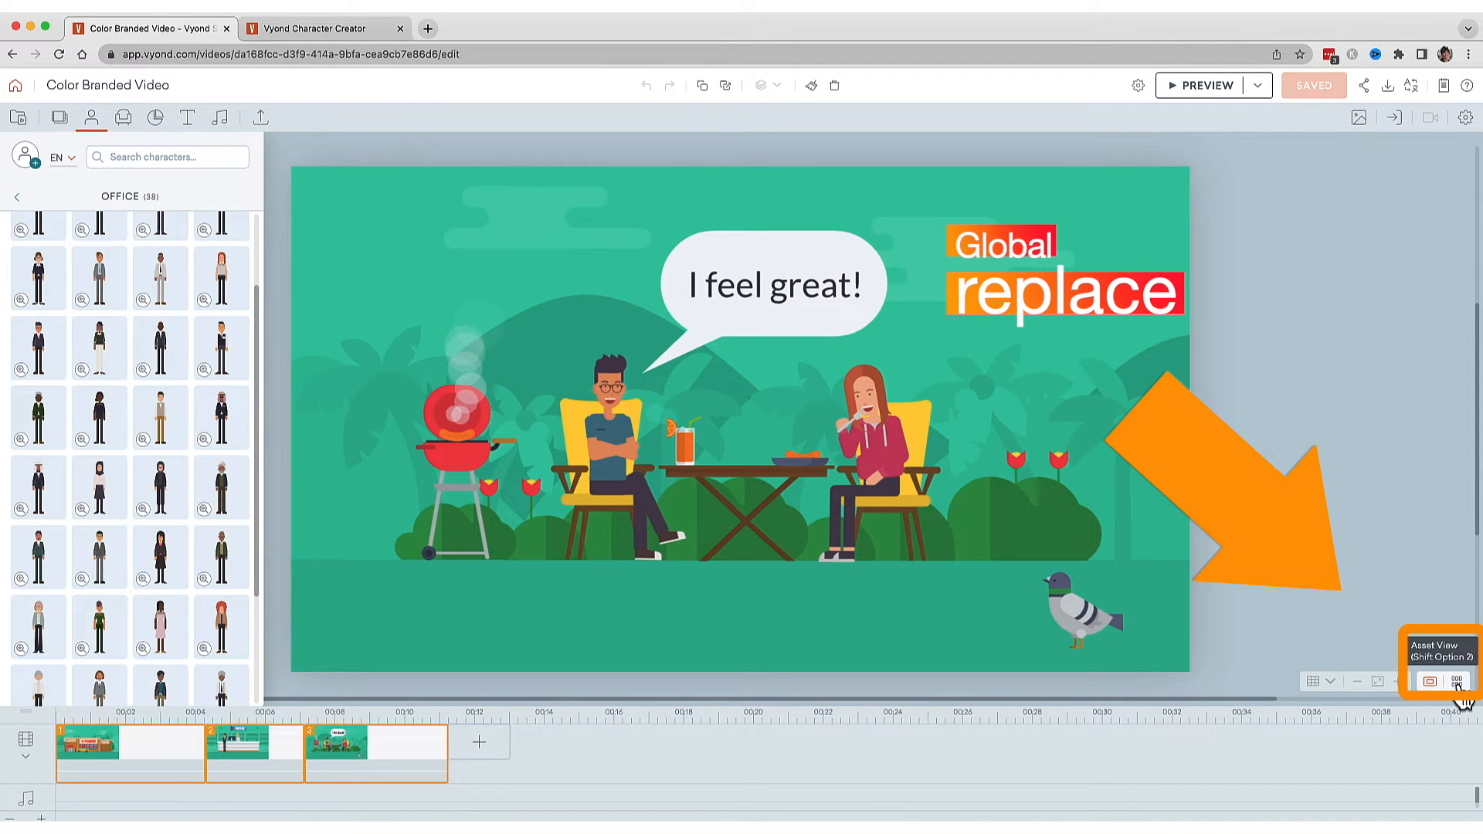
left_click(1457, 683)
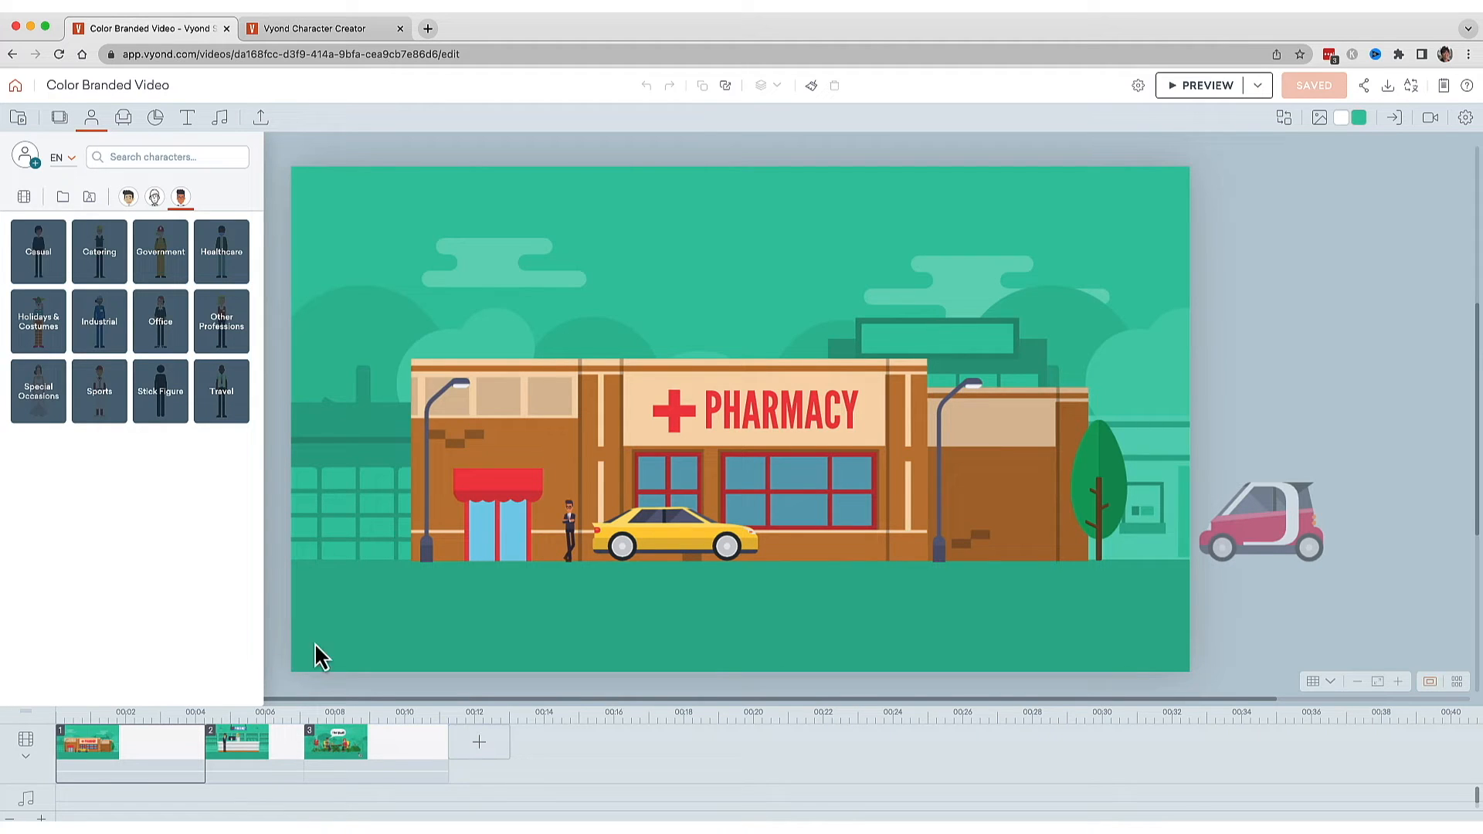
left_click(571, 529)
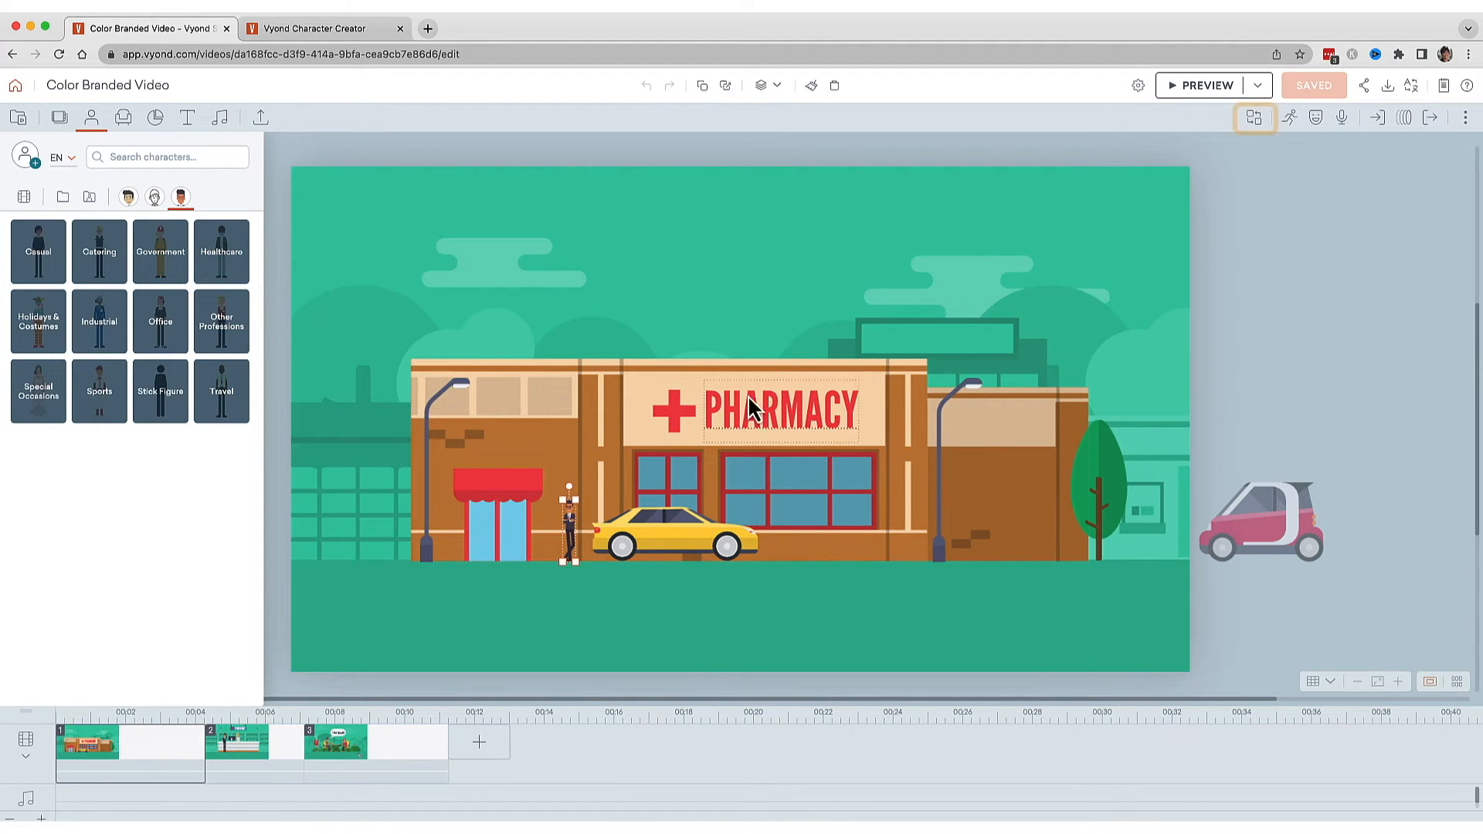
left_click(1255, 120)
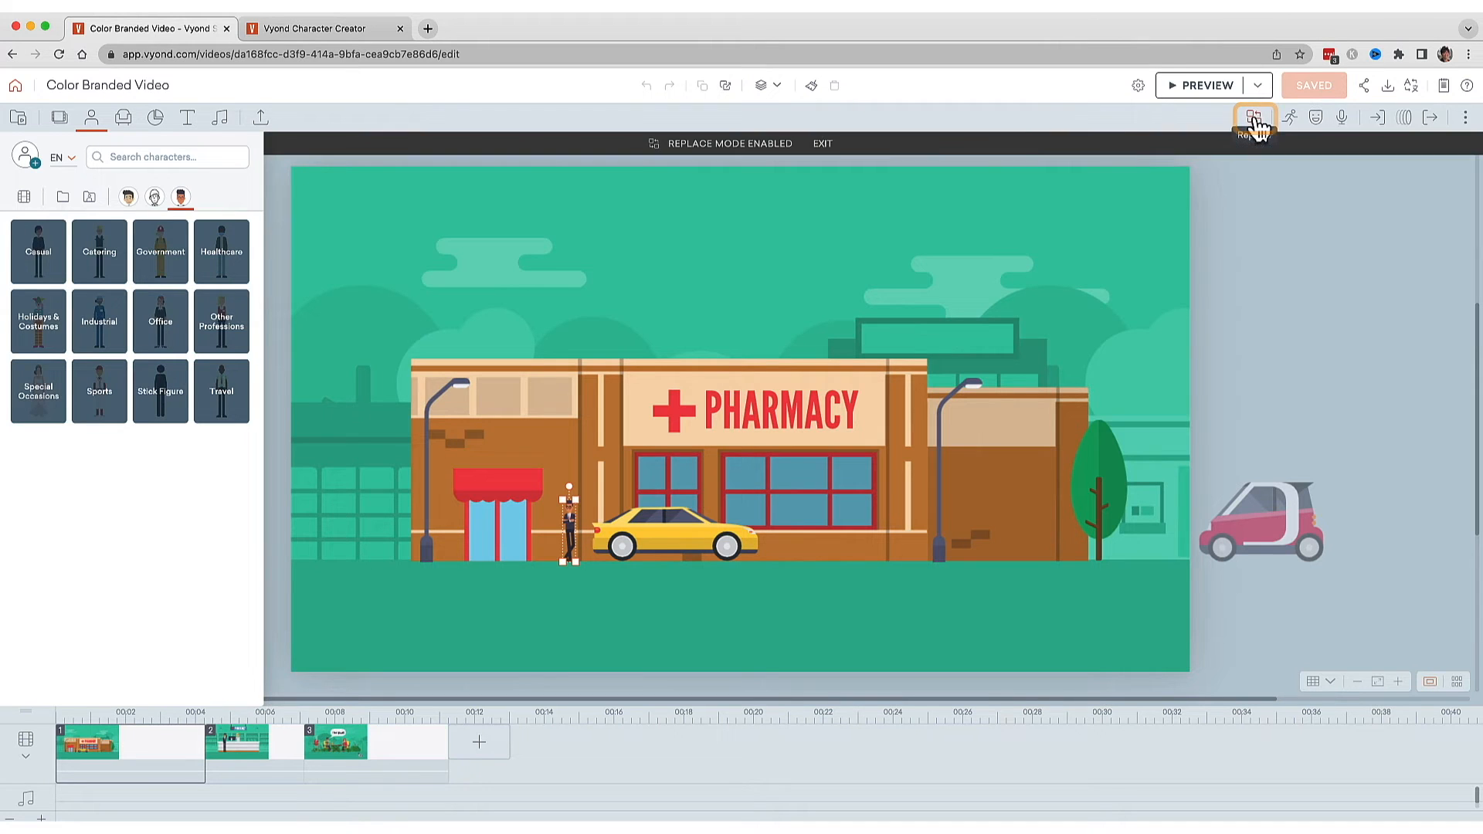
left_click(62, 201)
left_click(37, 263)
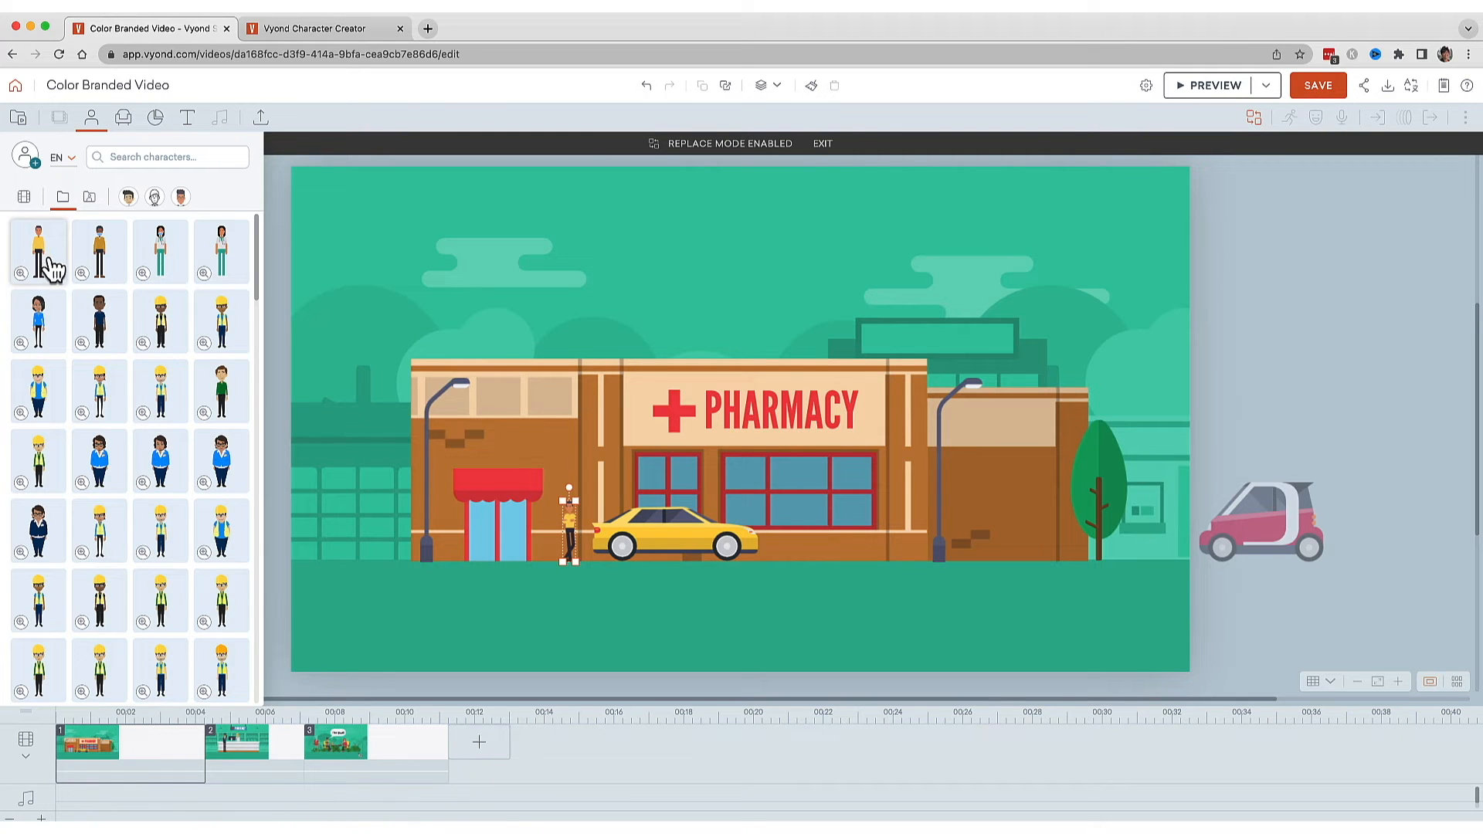
Replace the man at the pharmacy counter in scene 2 with the Hero with yellow sweater character.
left_click(255, 738)
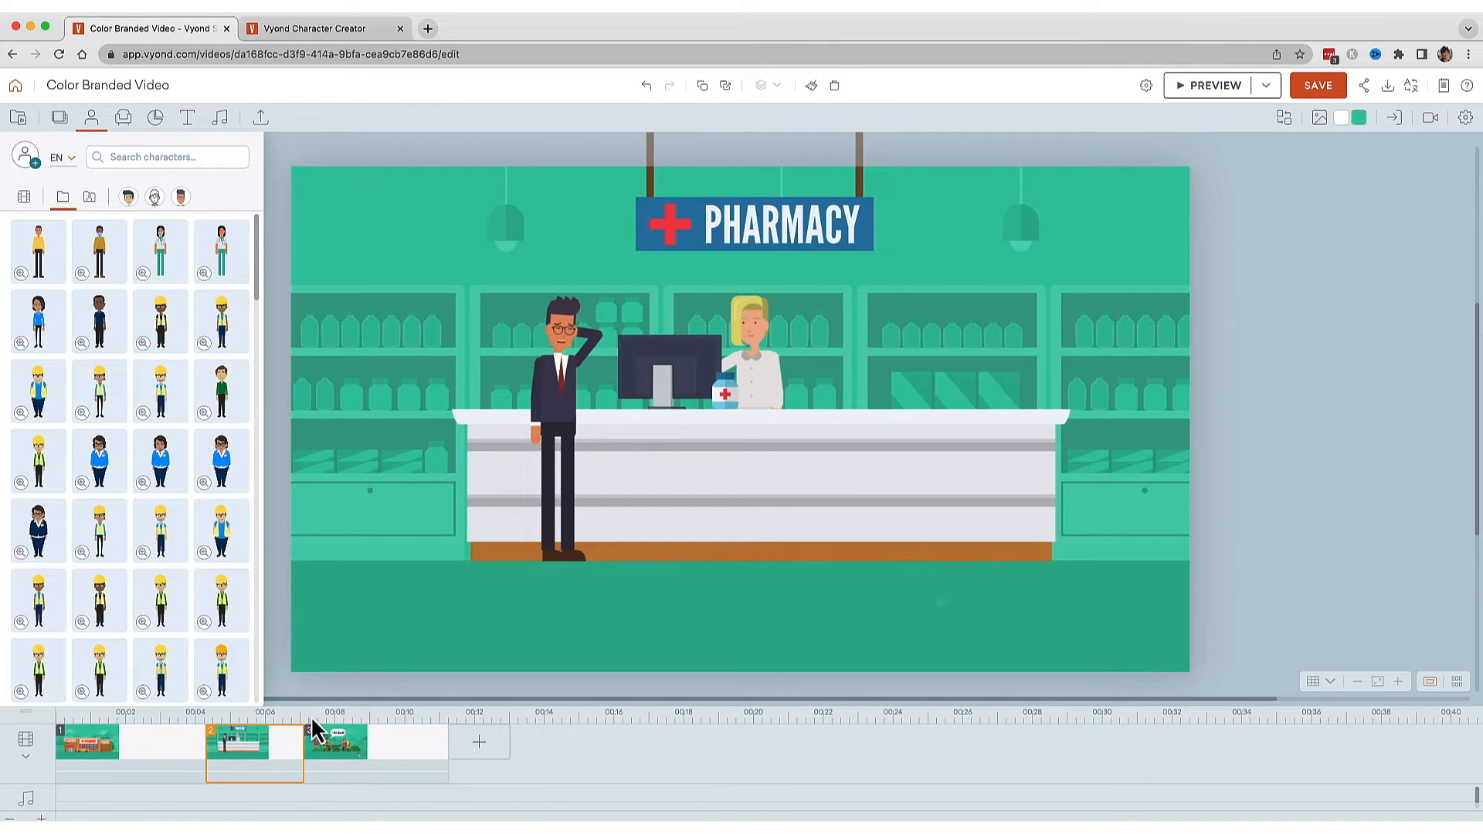
left_click(551, 383)
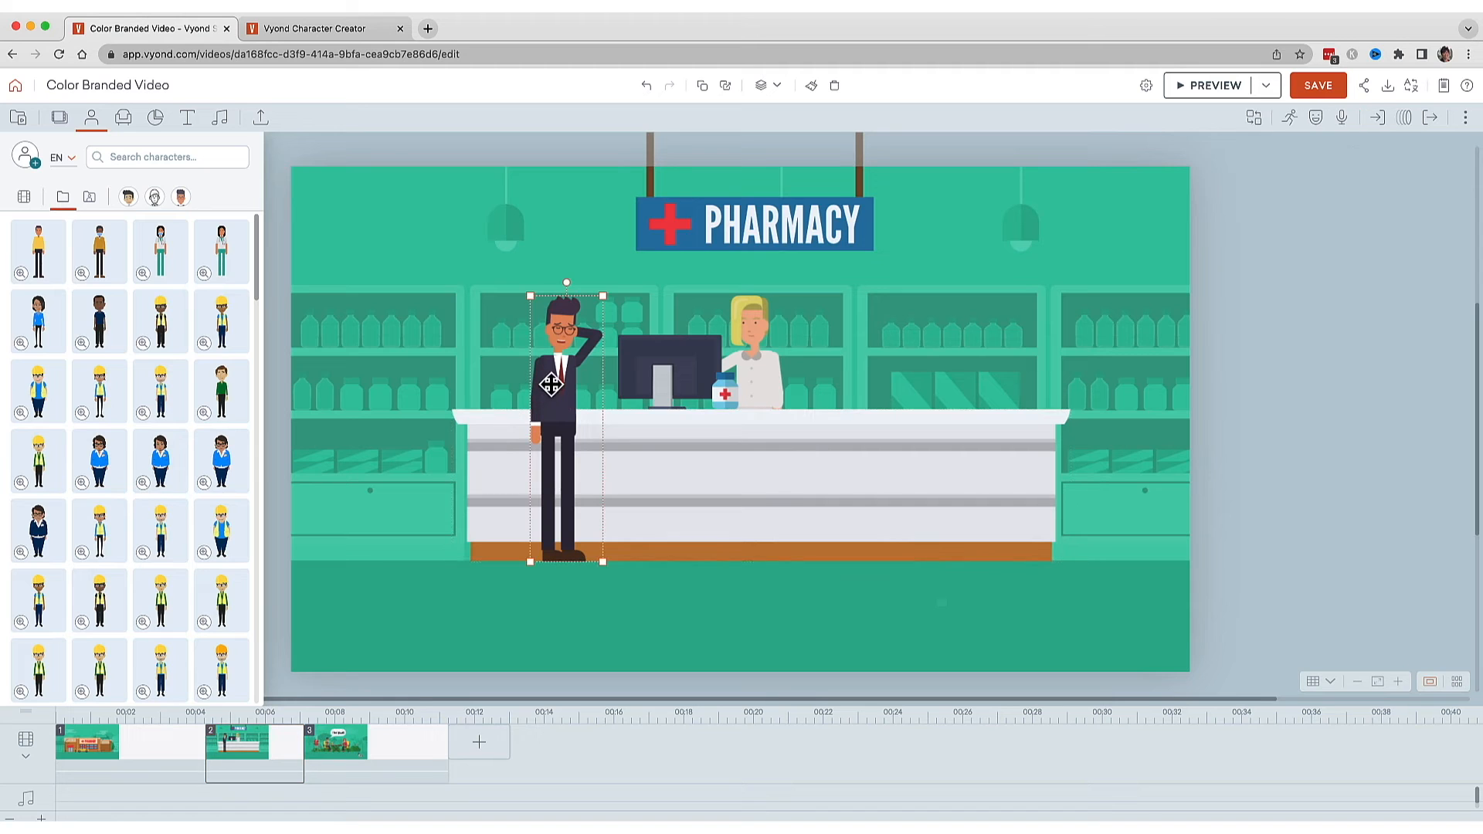
left_click(1255, 117)
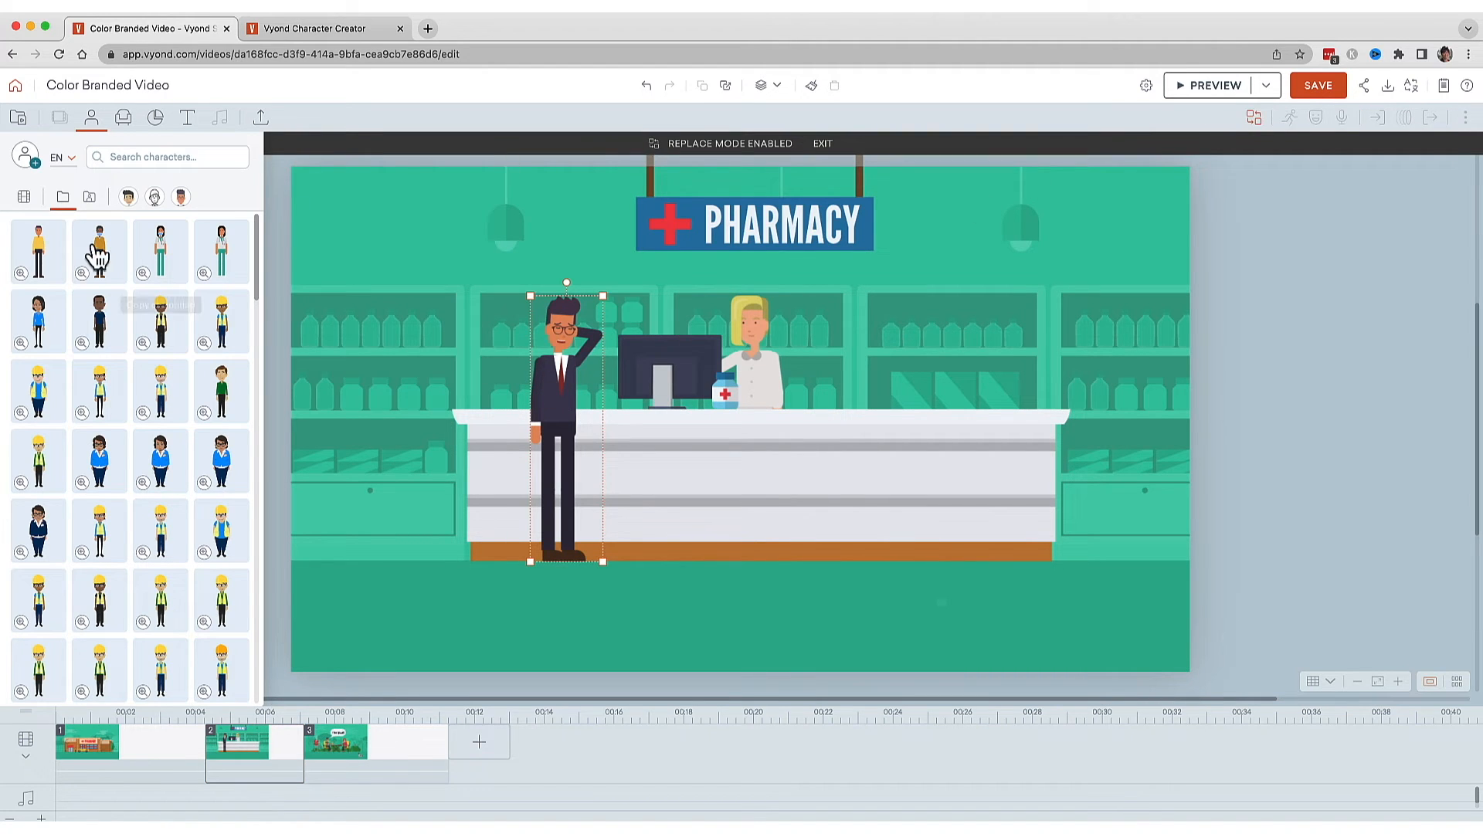
left_click(39, 248)
Replace the man sitting at the barbecue in scene 3 with the Hero with yellow sweater character.
left_click(414, 754)
left_click(634, 429)
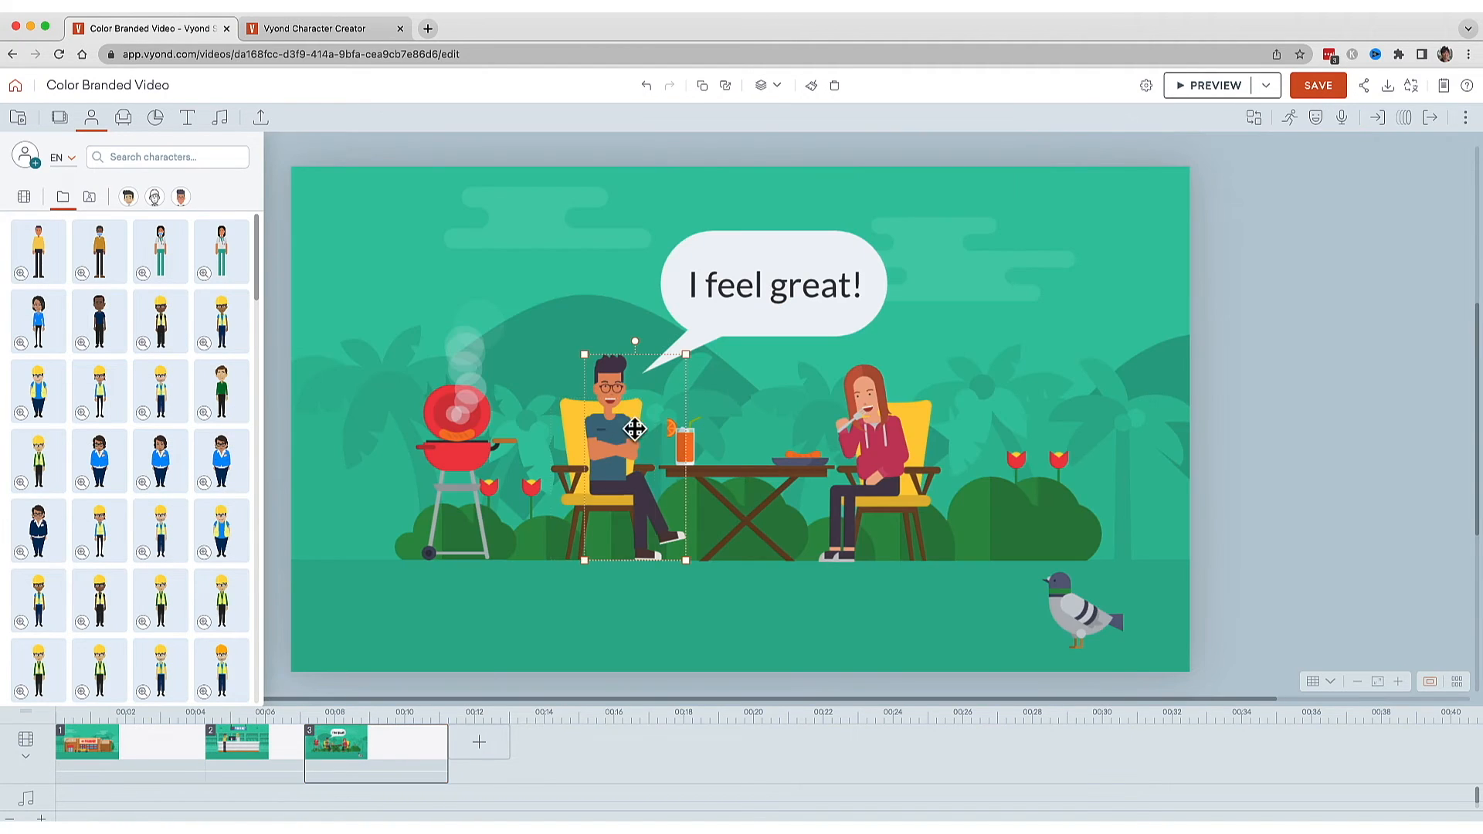
left_click(1254, 118)
left_click(39, 251)
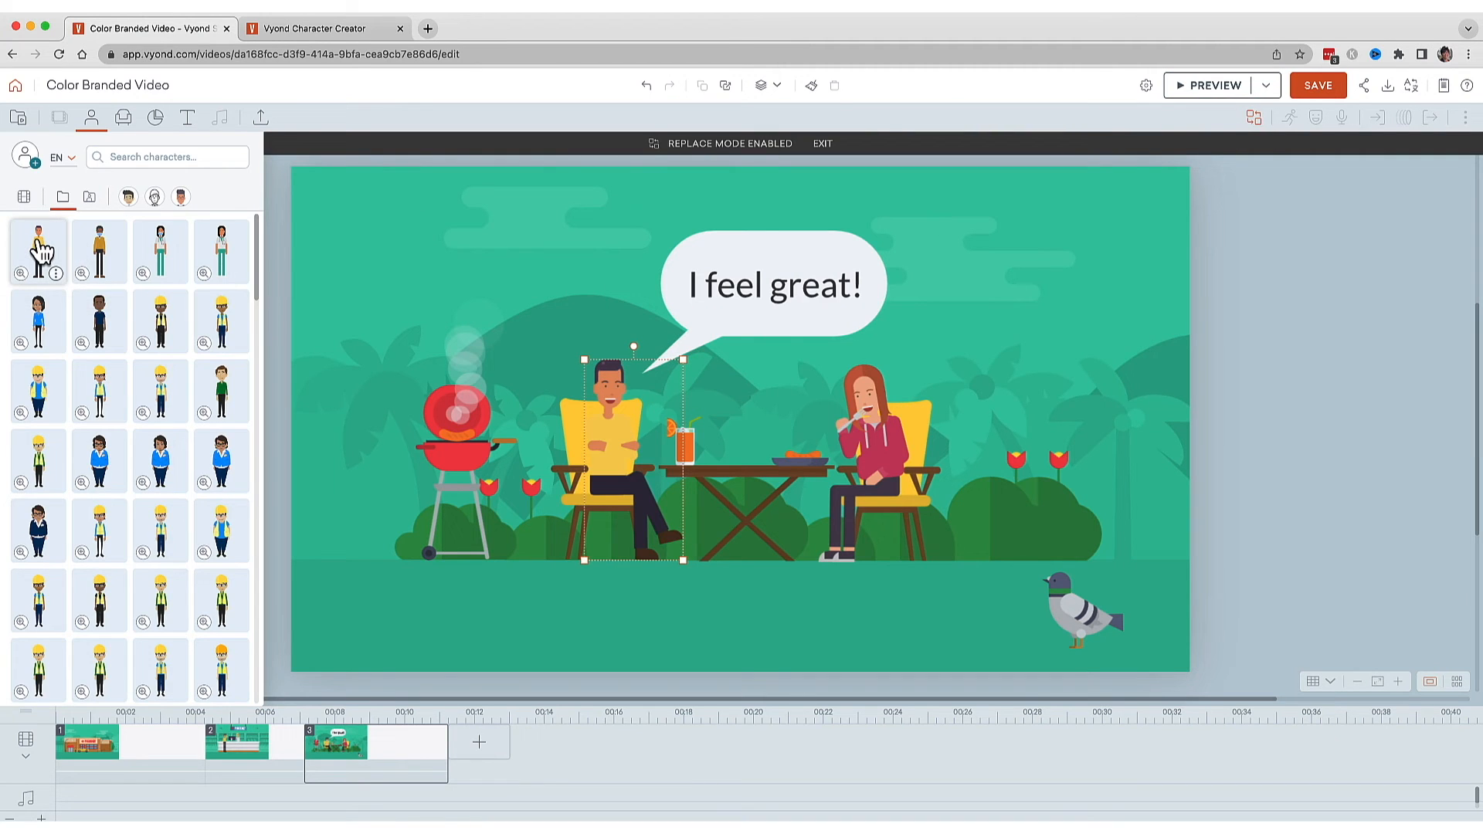
left_click(714, 407)
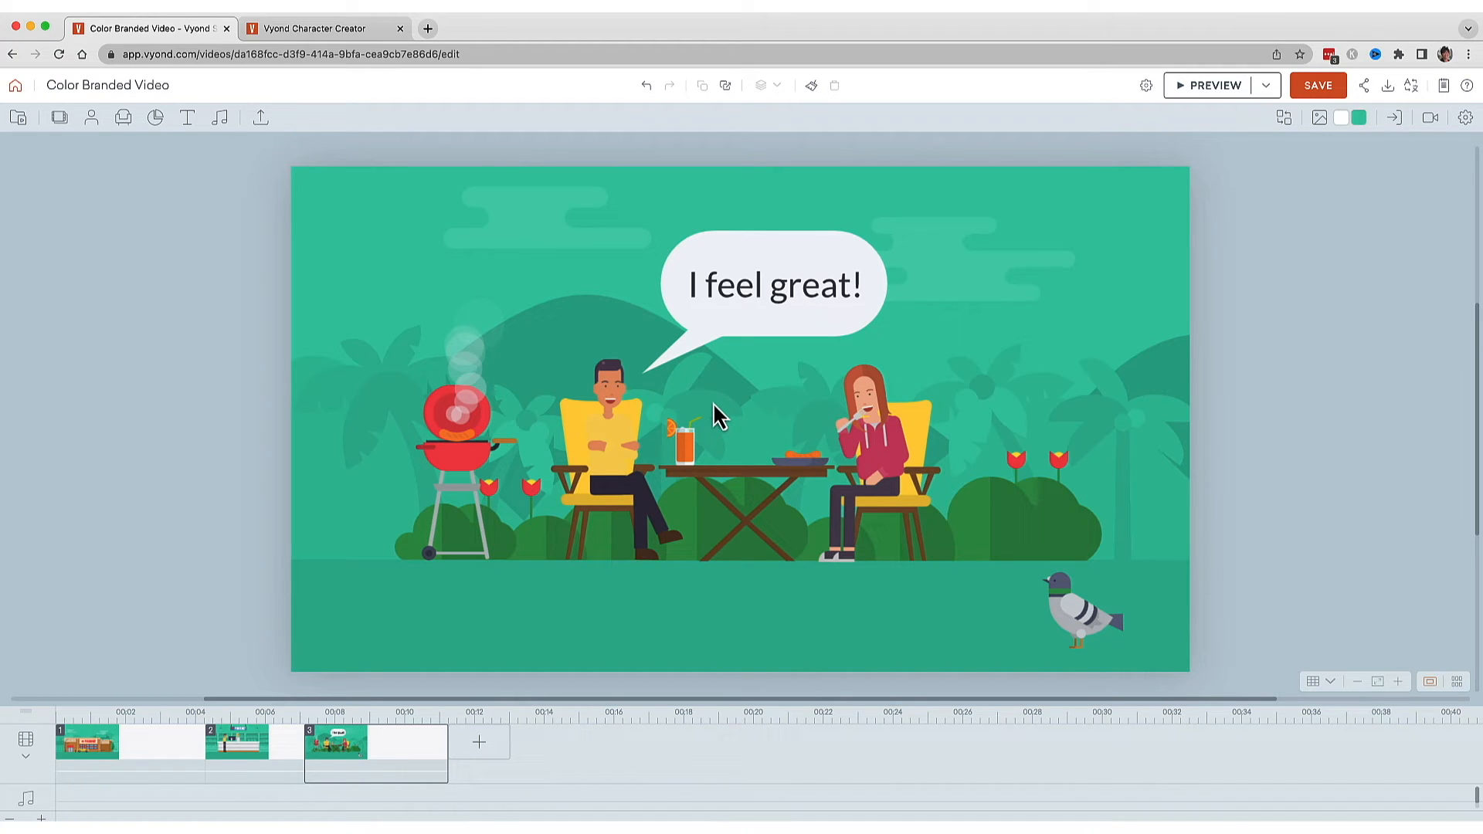
Change the colour of both characters' chairs in scene 3 to brown.
left_click(563, 404)
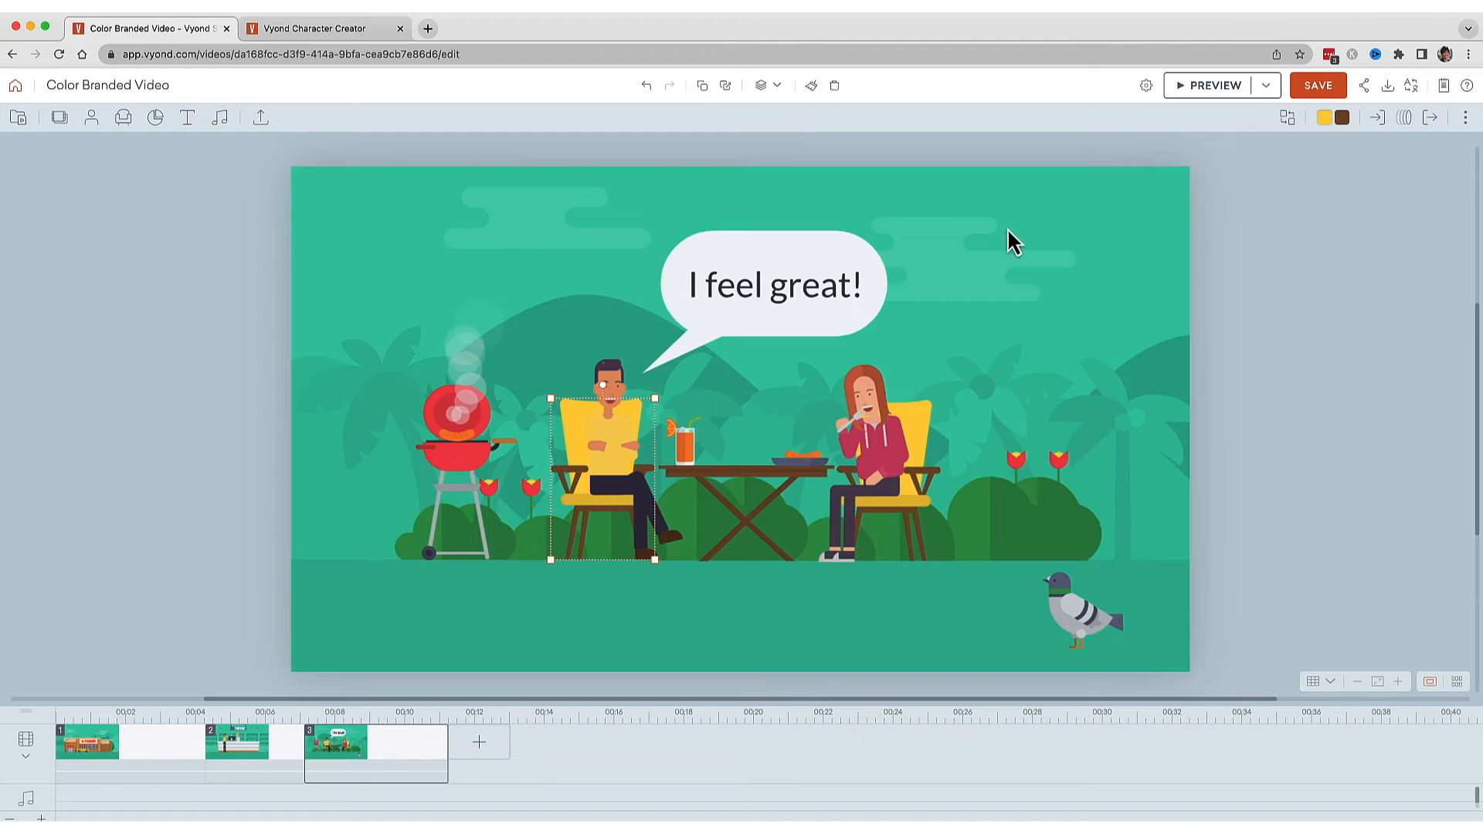
left_click(1326, 118)
left_click(1304, 324)
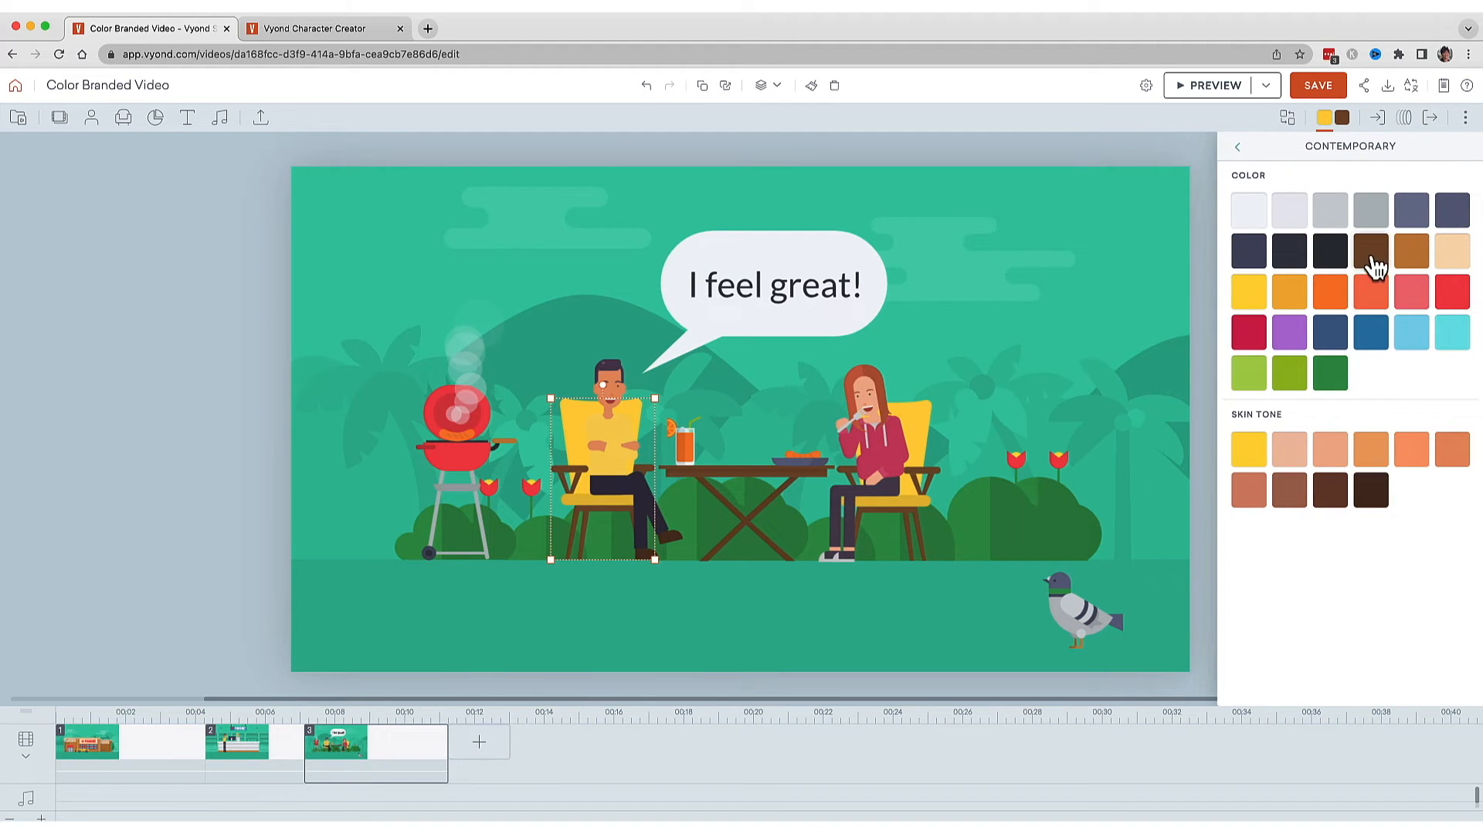
left_click(1374, 262)
left_click(877, 456)
left_click(1372, 255)
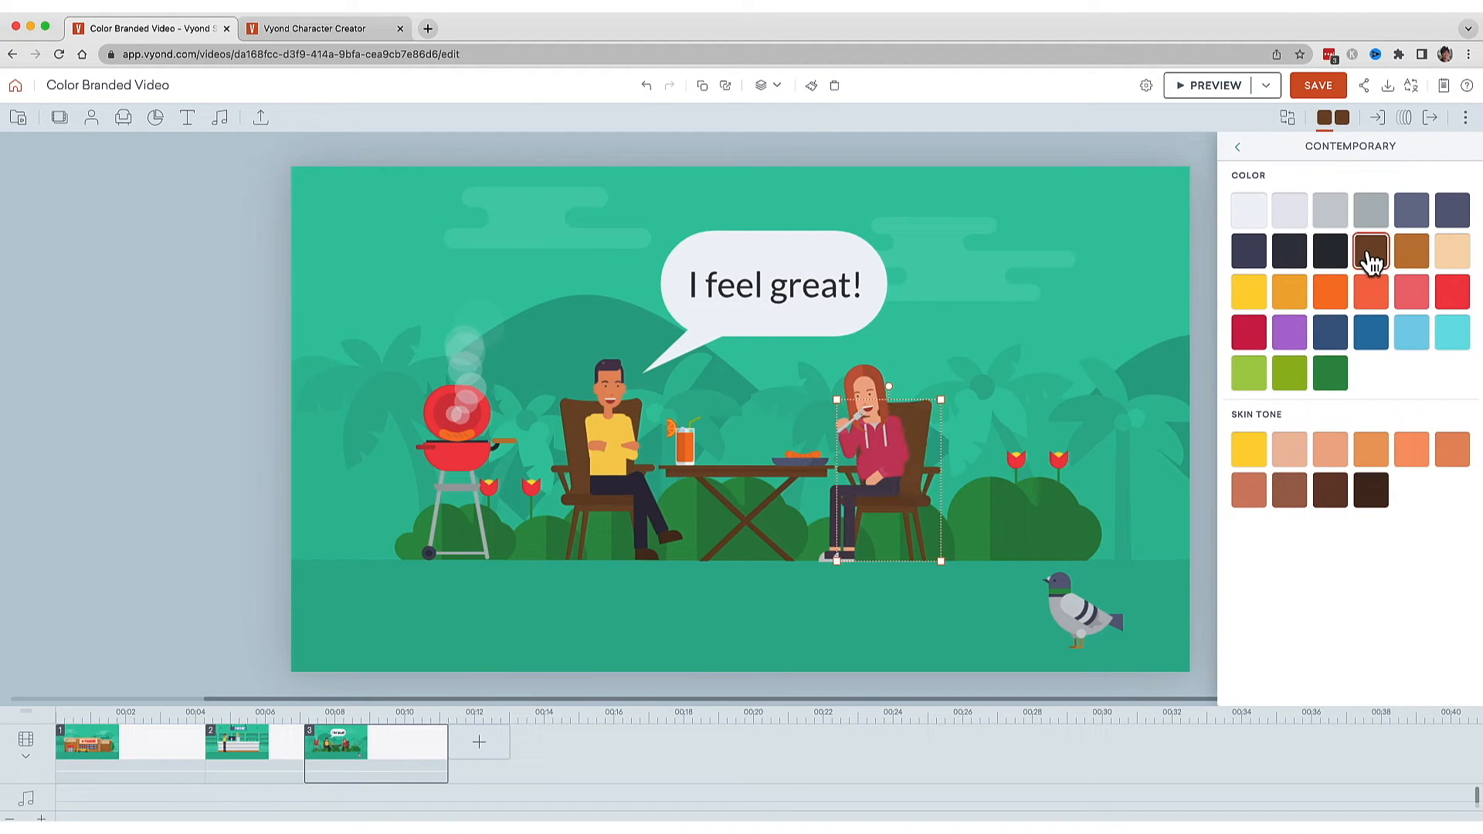
left_click(1323, 126)
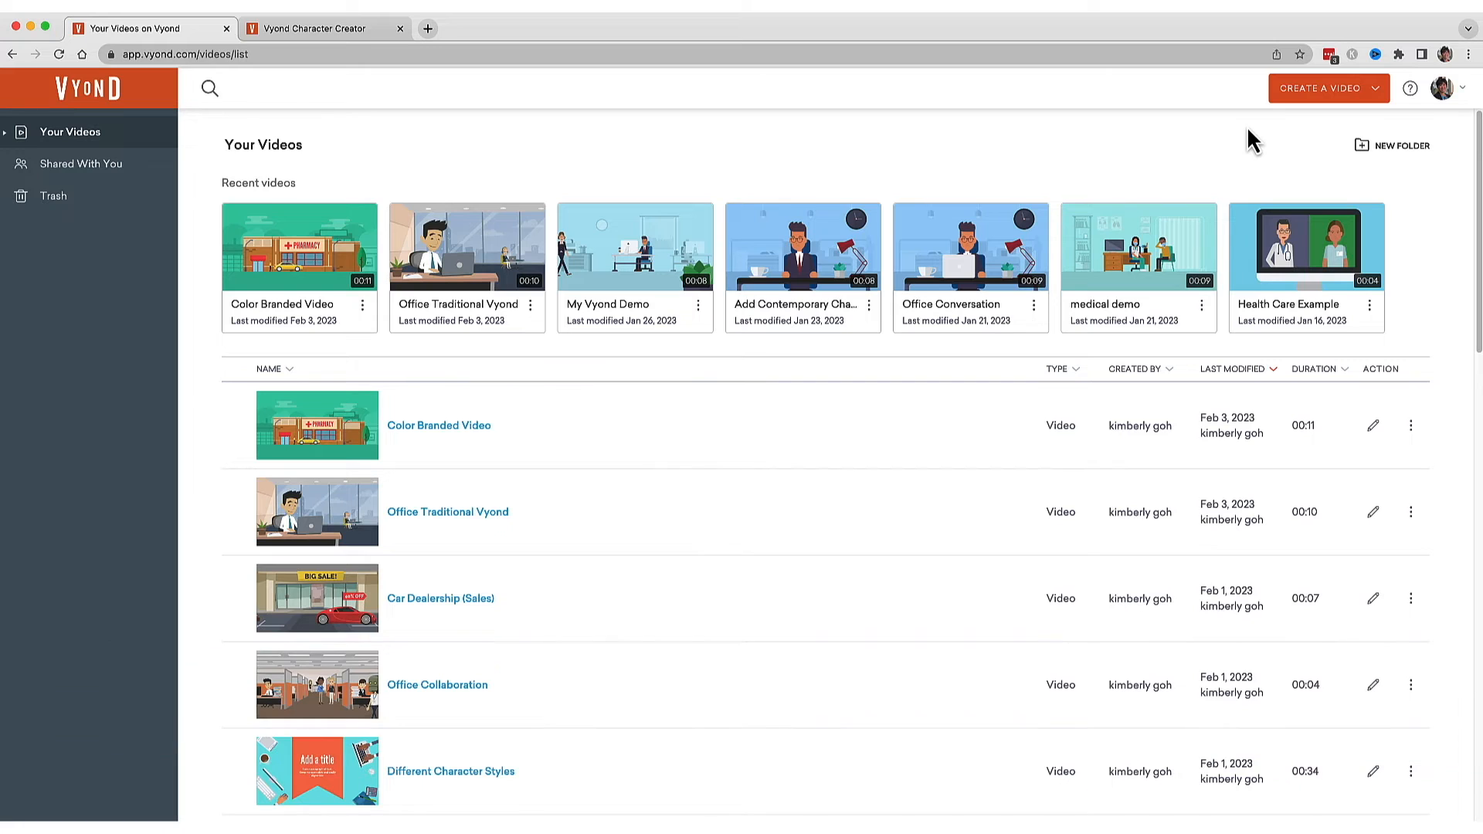
Start creating a new character from the video list in the Character Creator.
left_click(1318, 91)
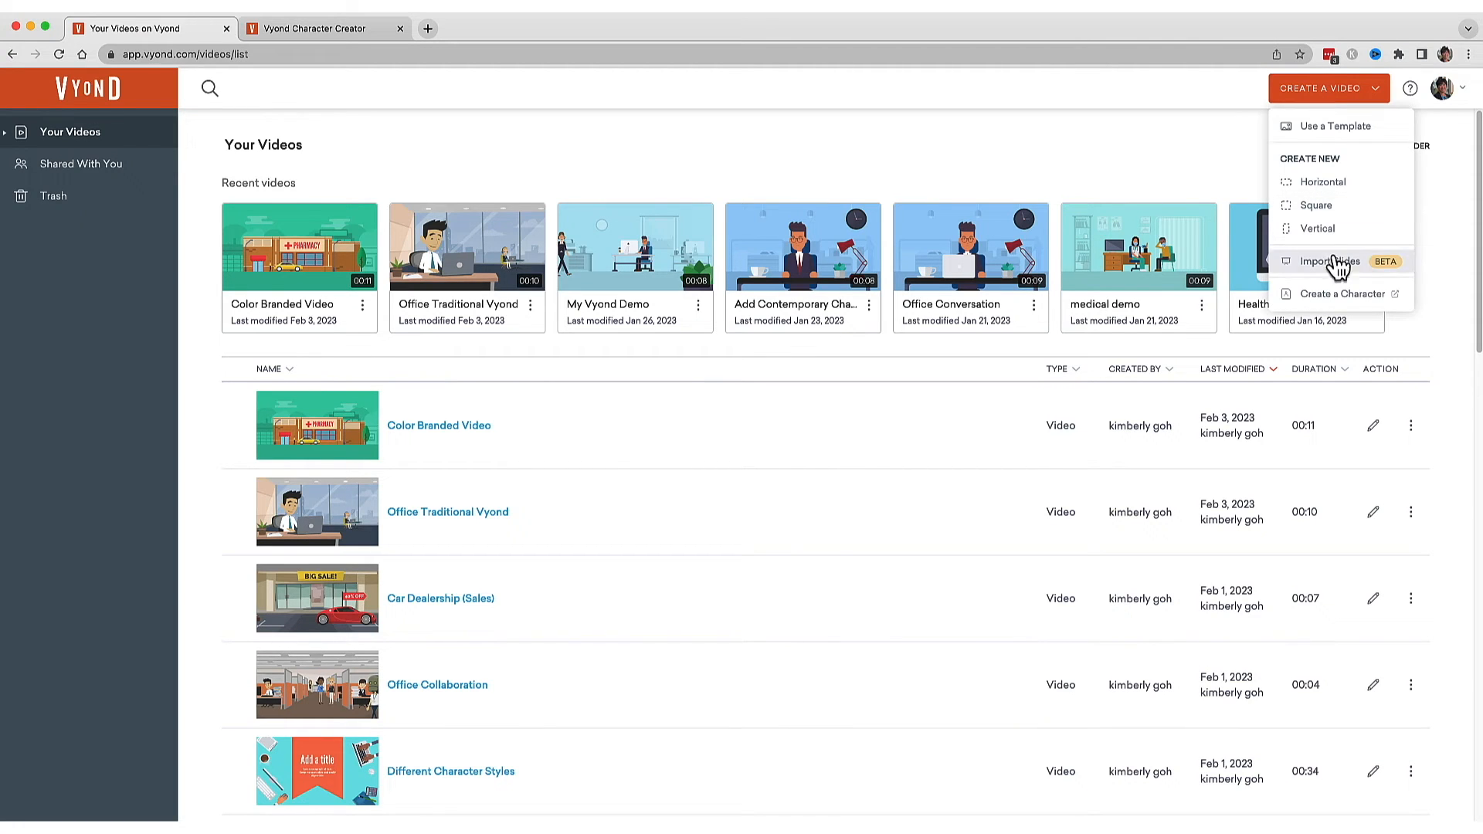
left_click(1338, 301)
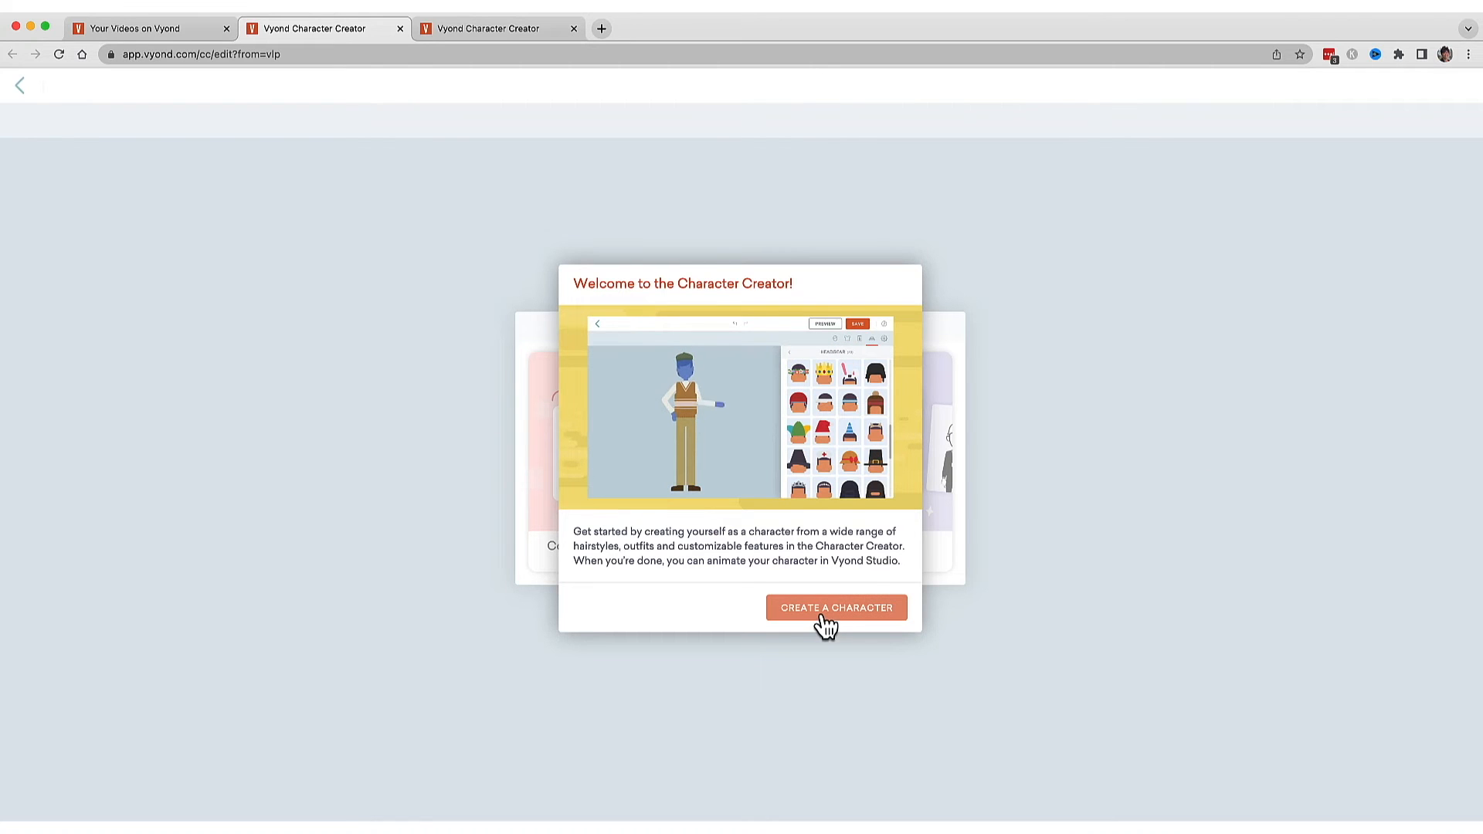
left_click(824, 618)
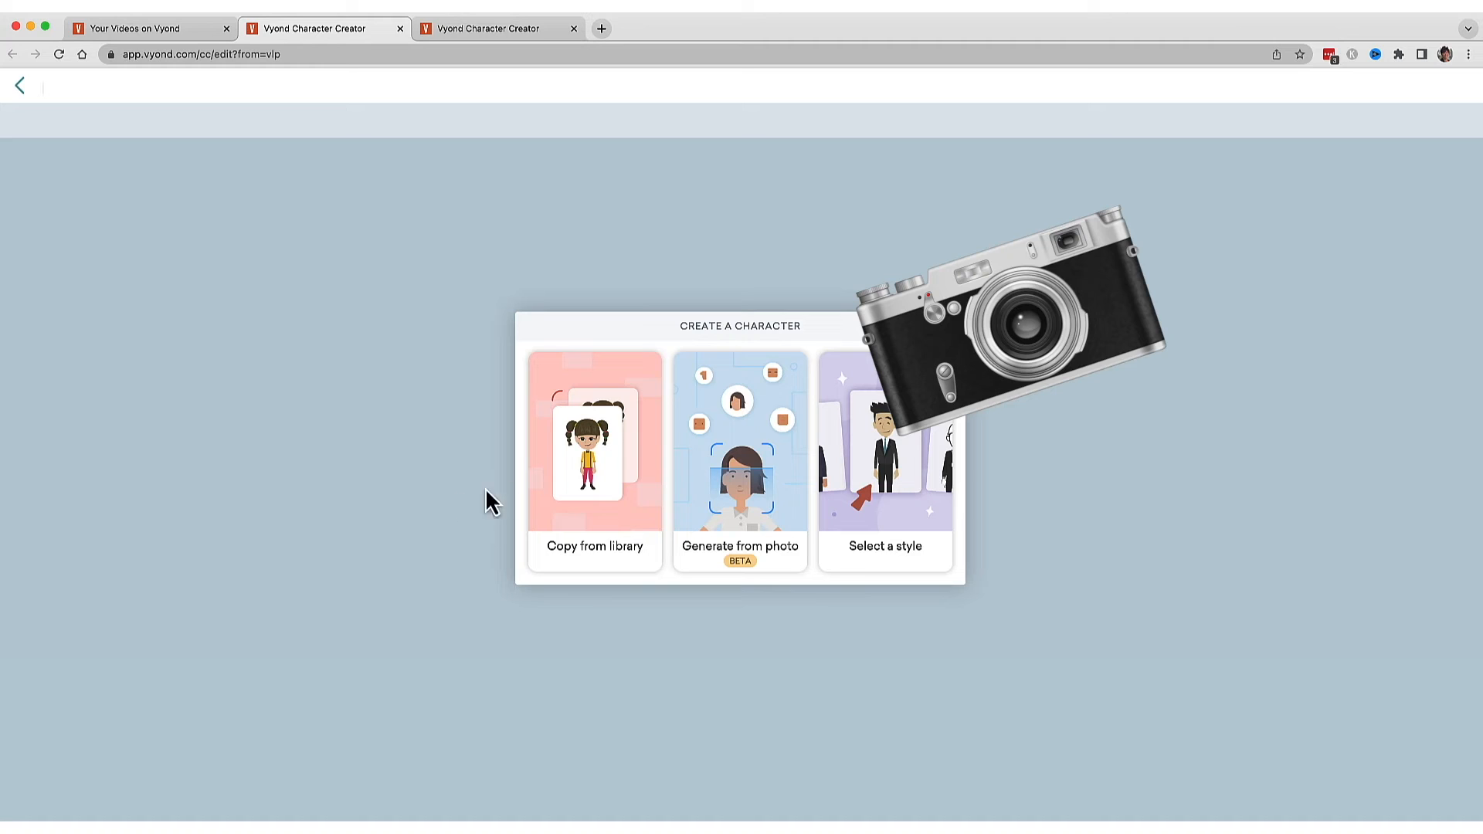
Generate a character from the uploaded photo 1 intro.png.
left_click(763, 498)
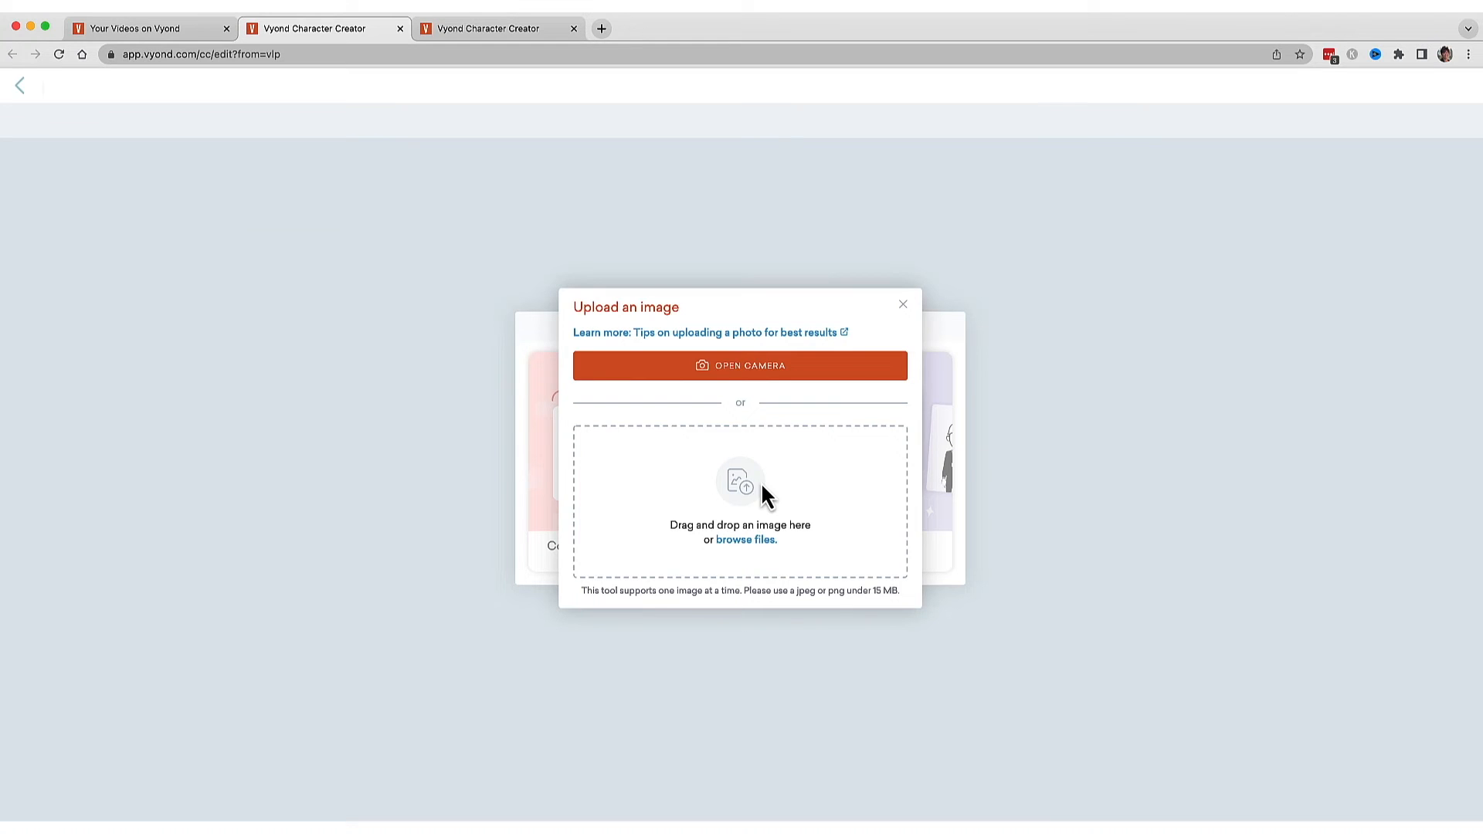
left_click(763, 490)
left_click(379, 547)
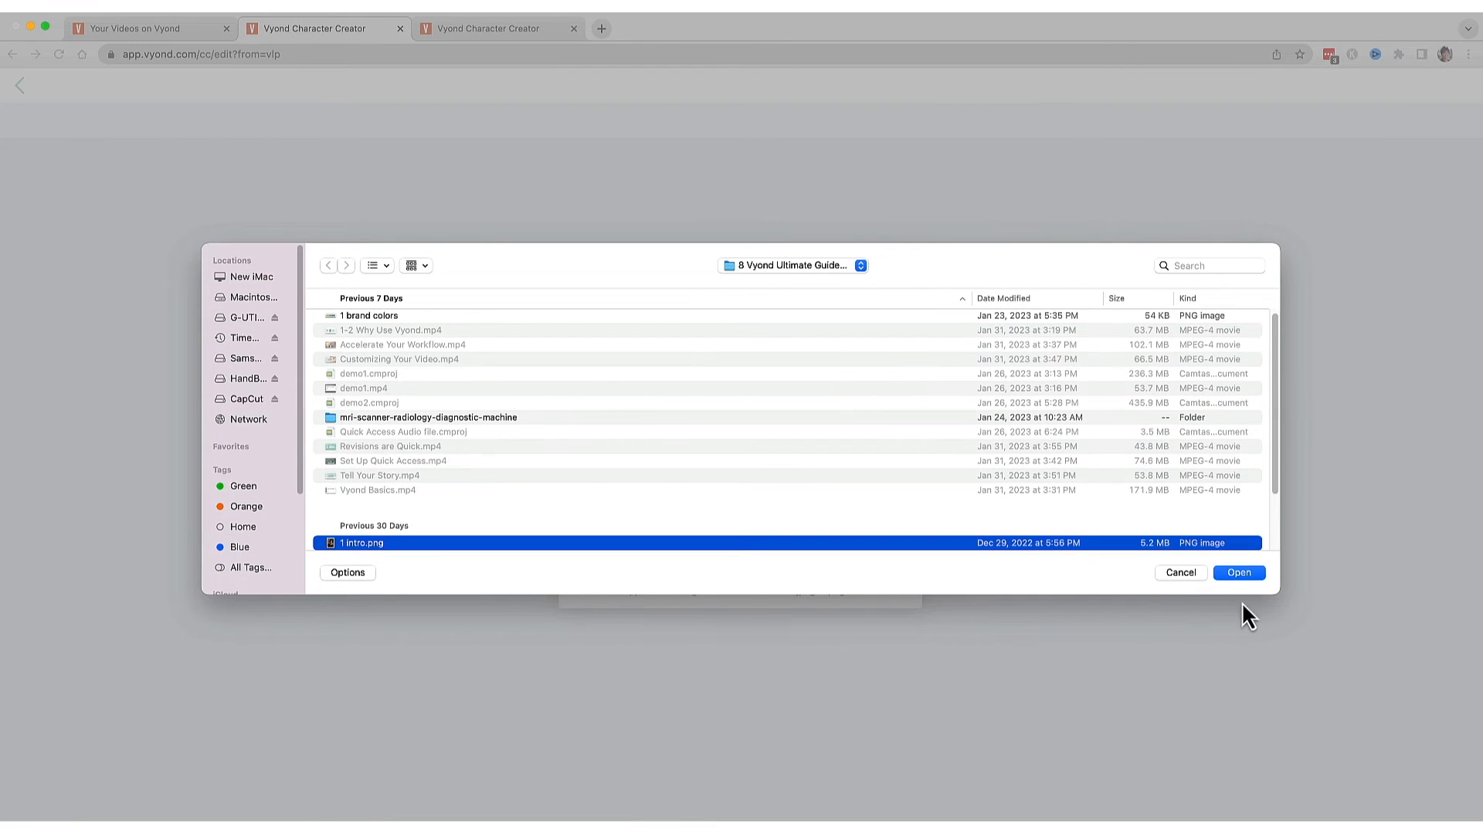
left_click(1239, 573)
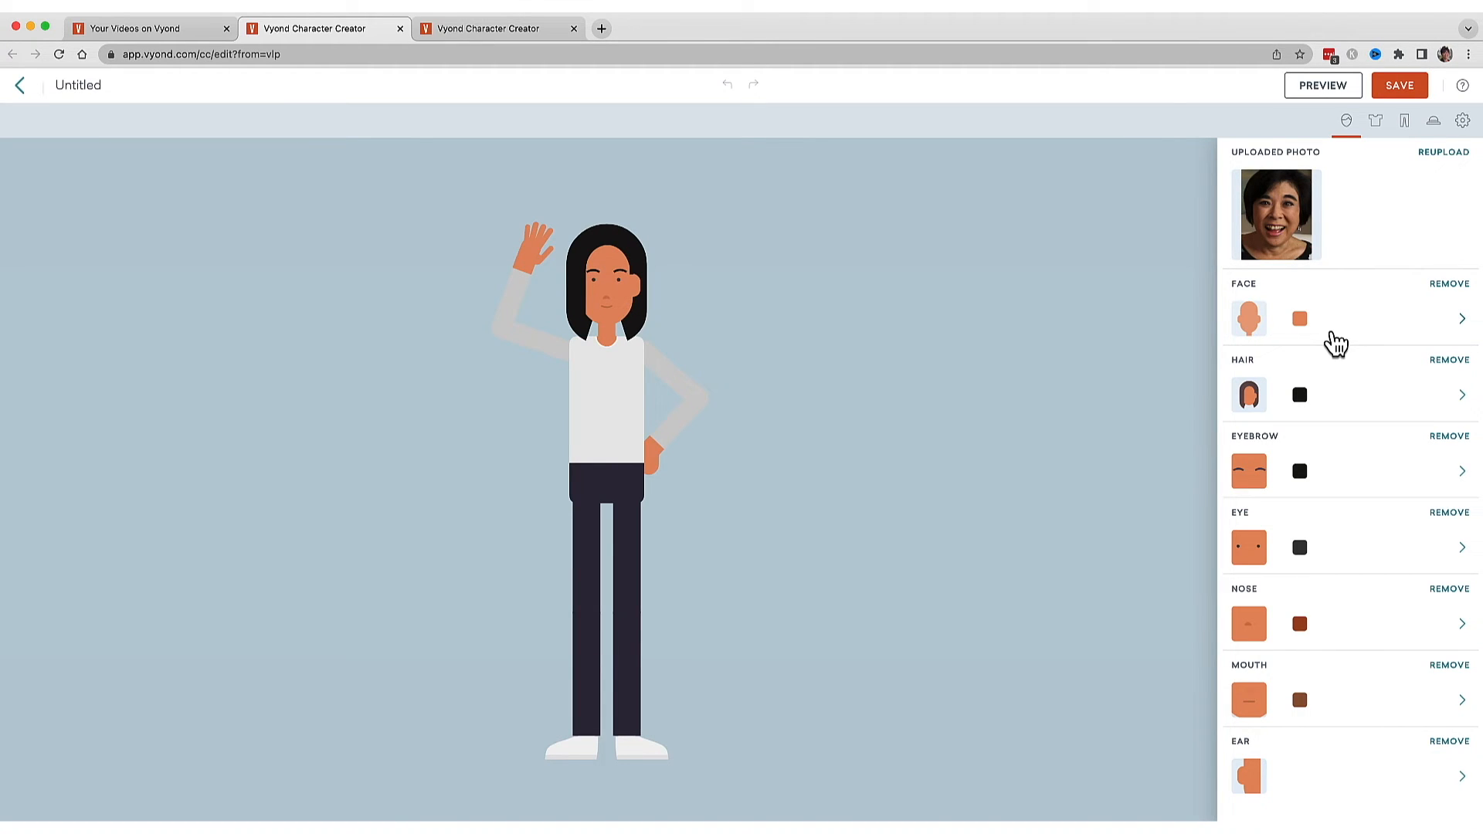
Change the generated character's top colour to red.
left_click(1351, 553)
left_click(1375, 121)
left_click(1300, 187)
left_click(1320, 261)
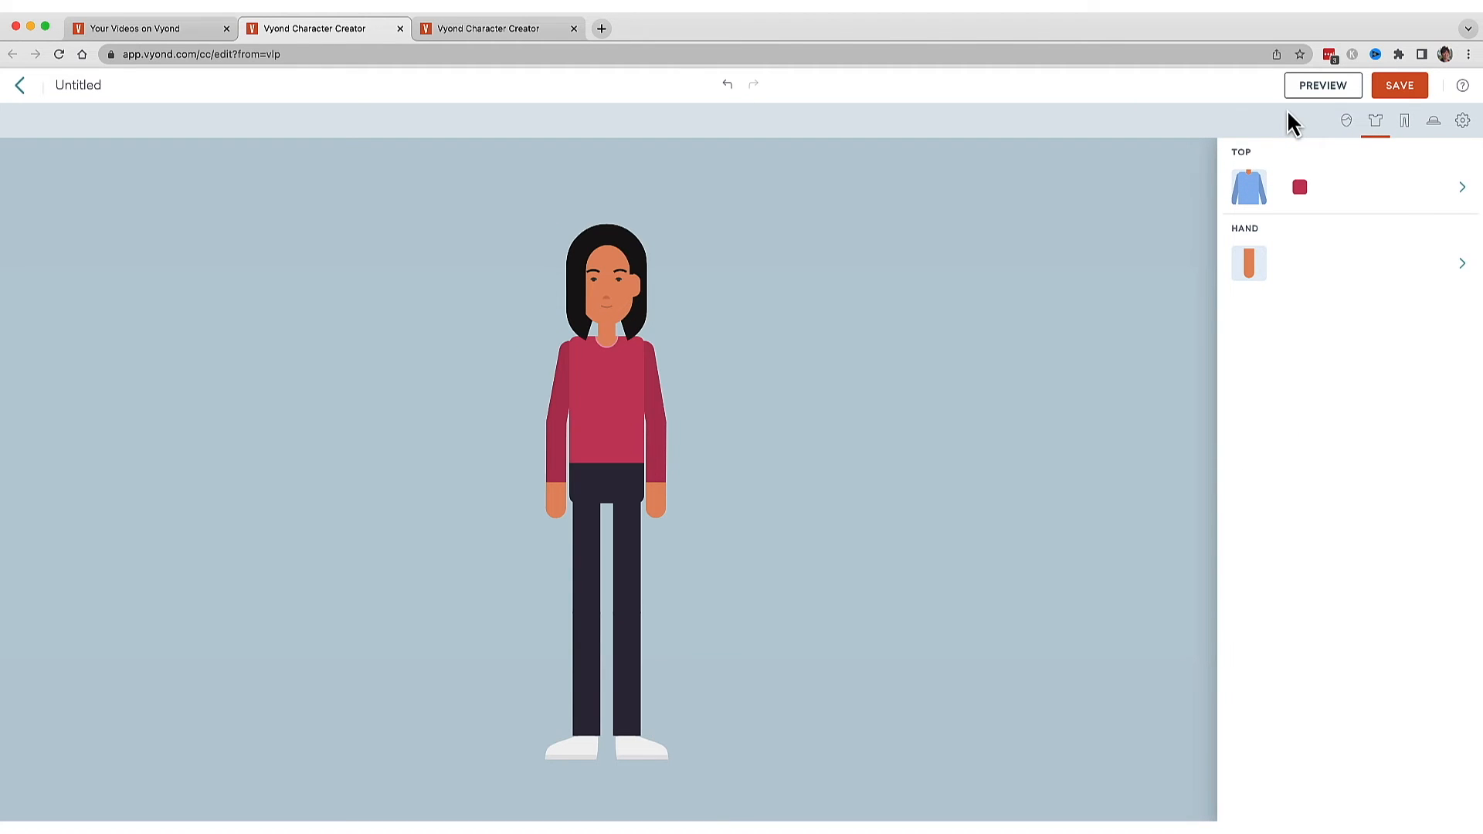
Name the character after the creator with the word character and save it.
left_click(112, 86)
type("kimberly character")
left_click(1398, 89)
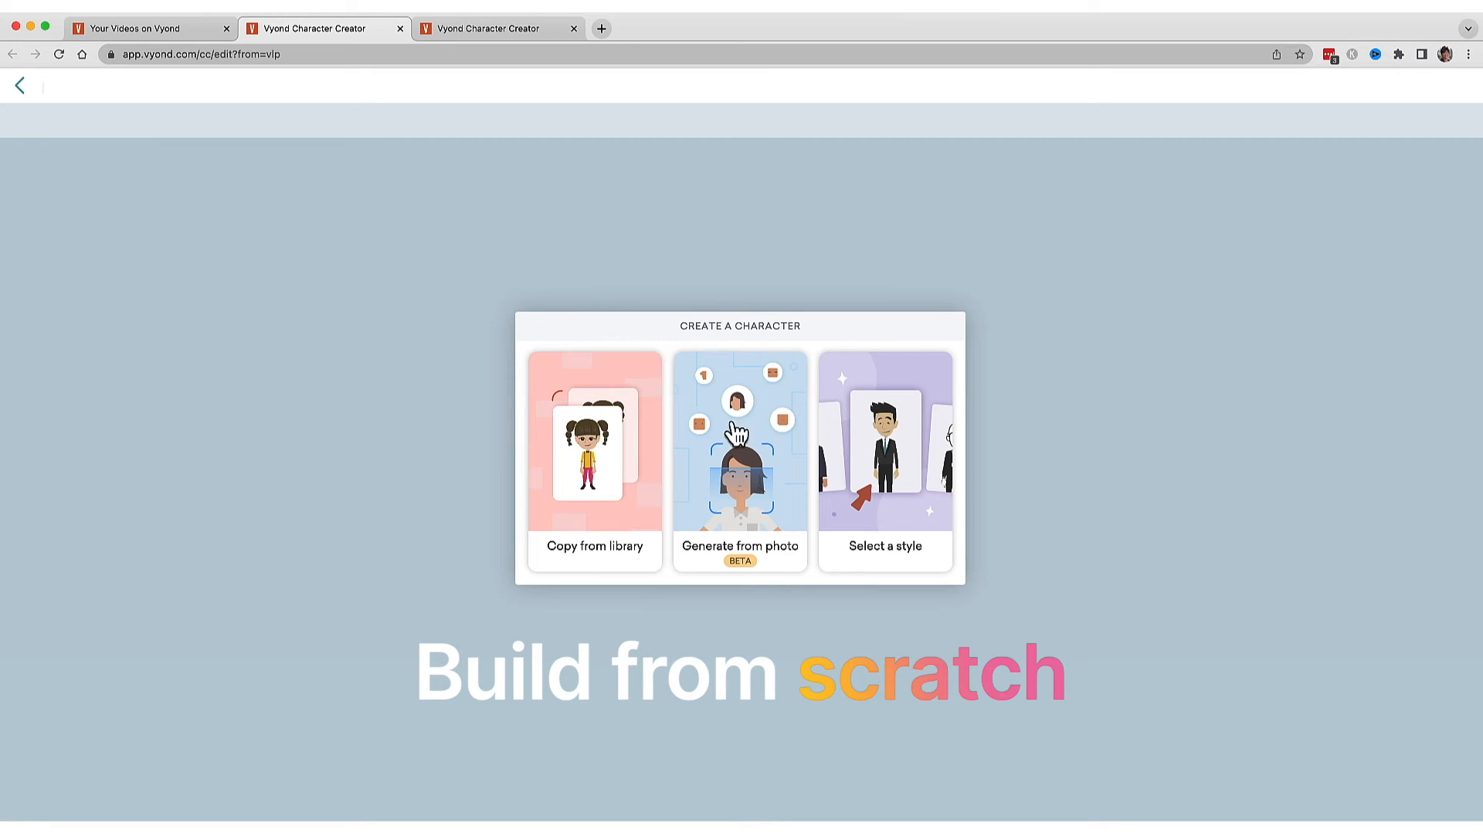
Create a new Business Friendly character with the female body type.
left_click(878, 472)
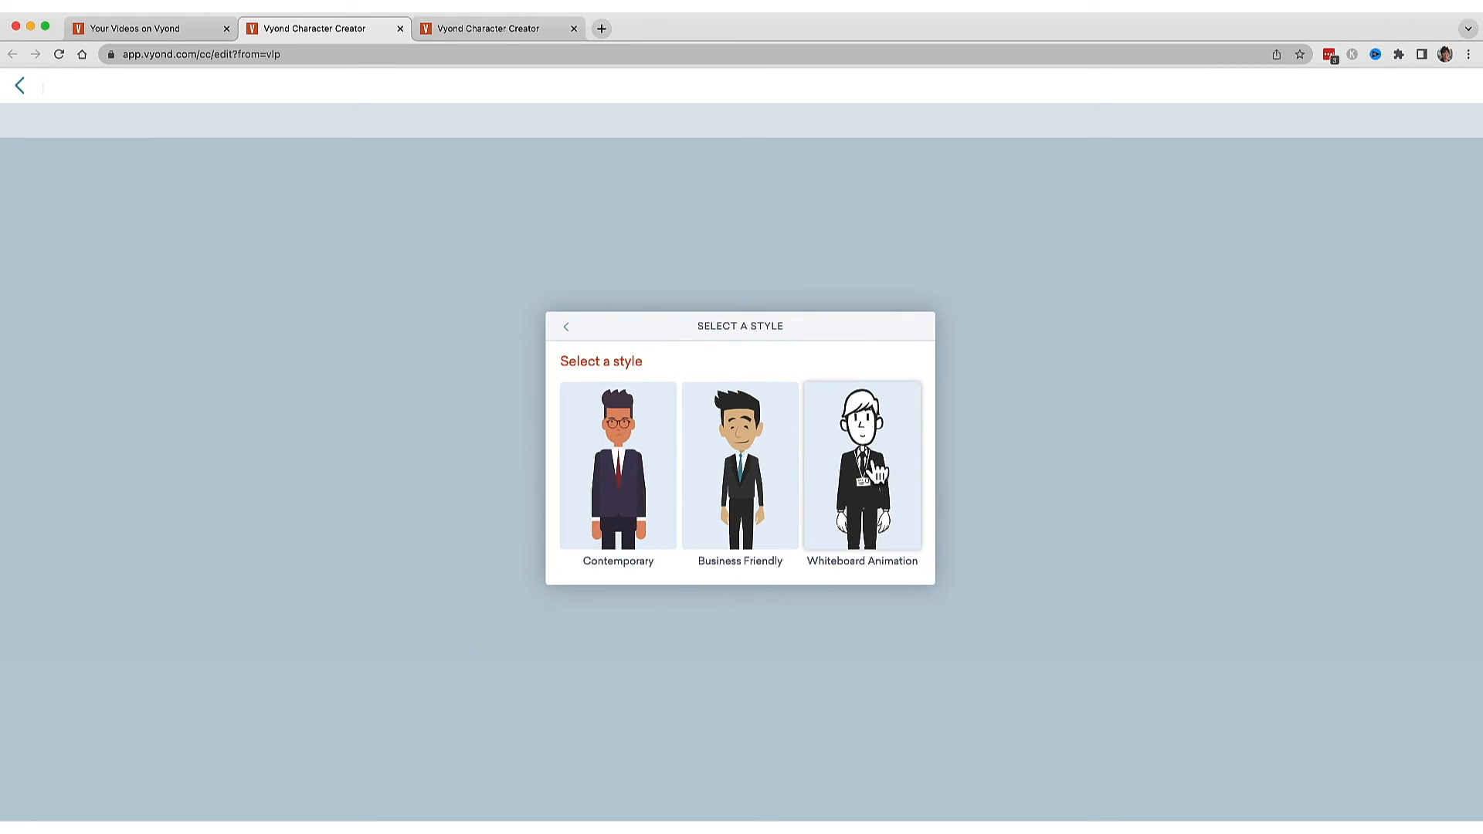
left_click(740, 458)
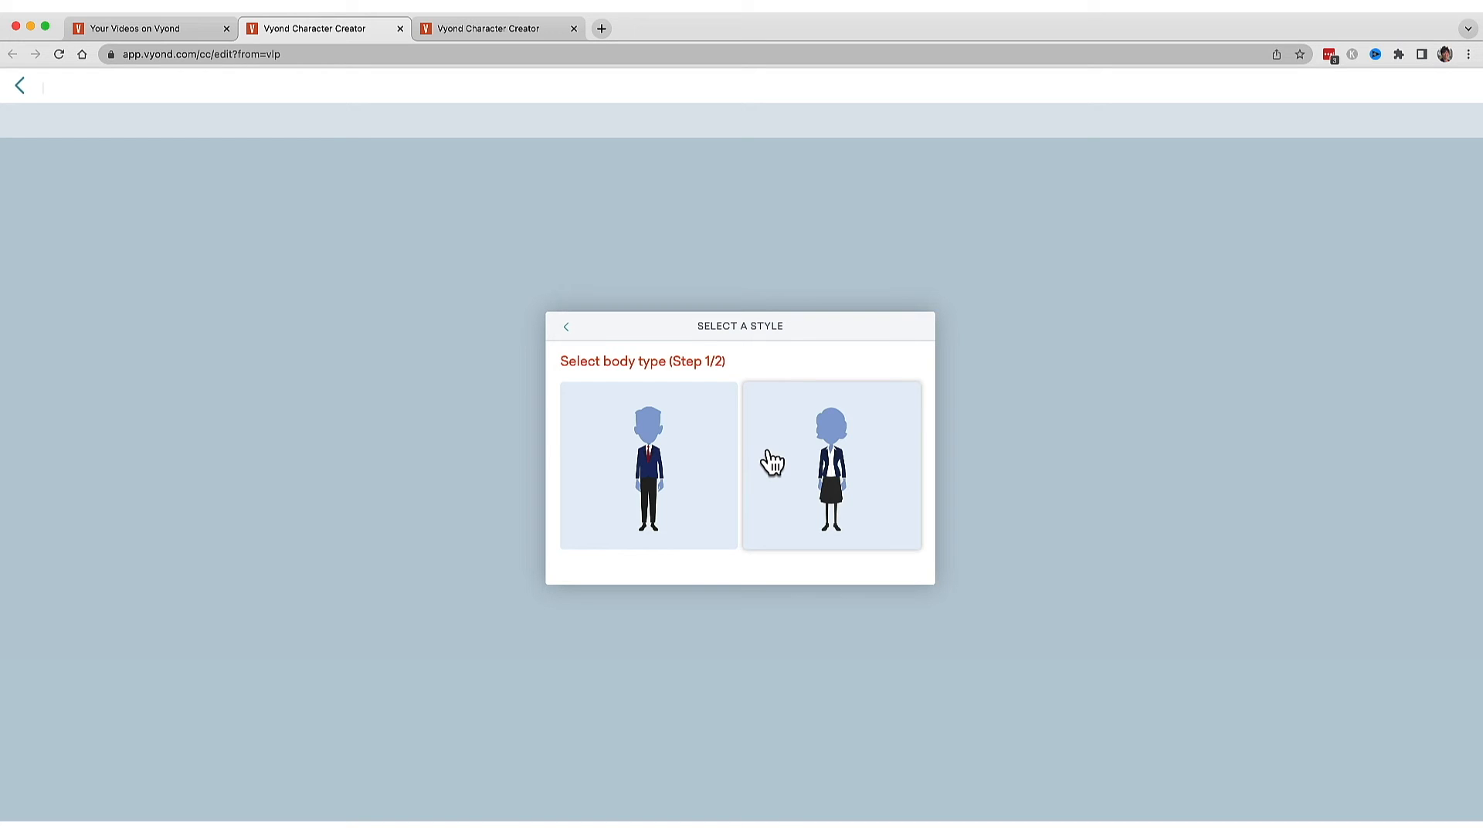
left_click(823, 471)
left_click(743, 489)
Change the character's jacket colour to red.
left_click(1404, 120)
left_click(1300, 187)
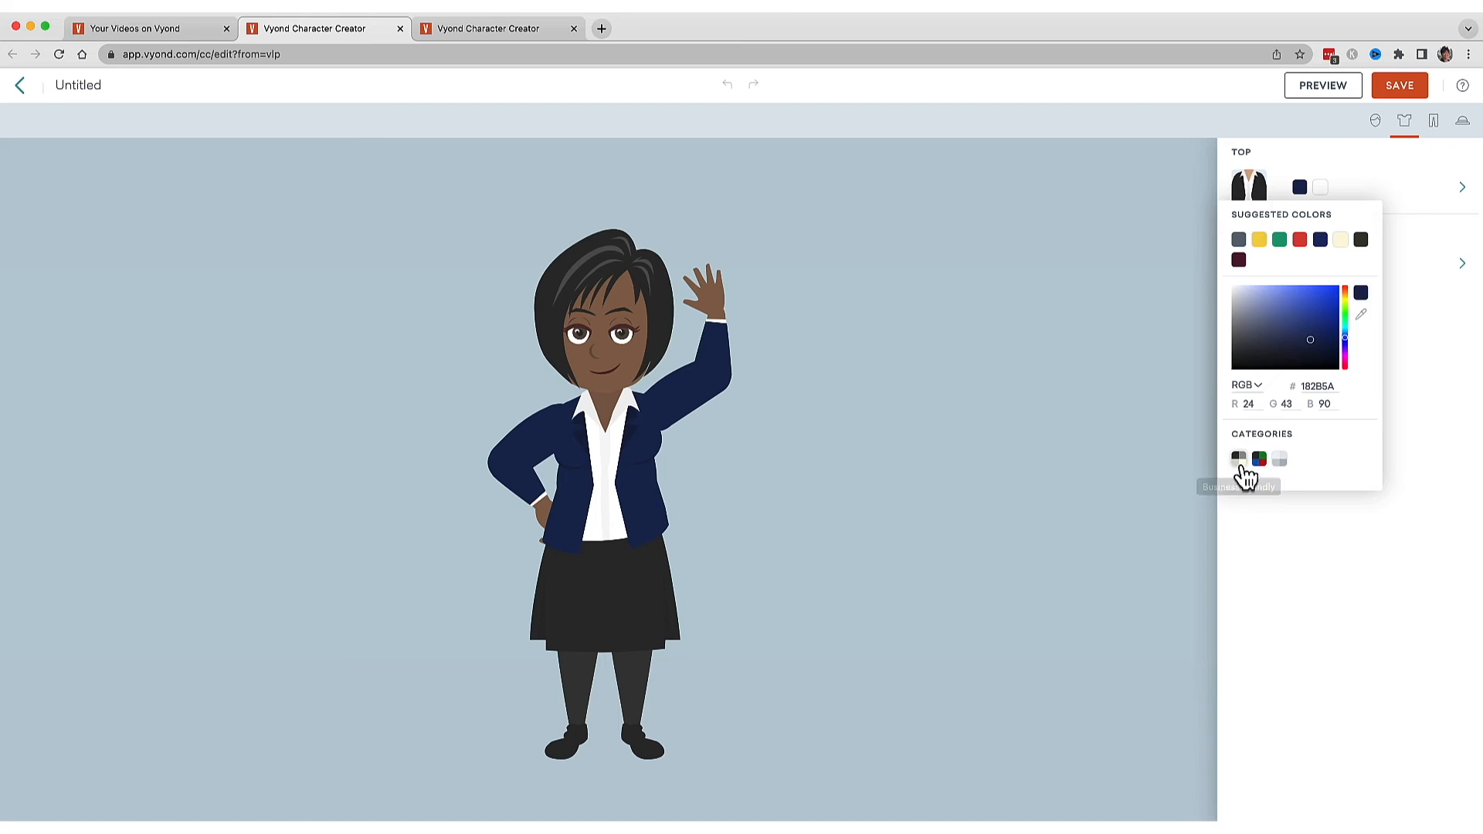
left_click(1239, 459)
left_click(1261, 292)
Name the character woman in red jacket and save it to the library.
left_click(141, 89)
type("woman in red jacket")
left_click(1411, 90)
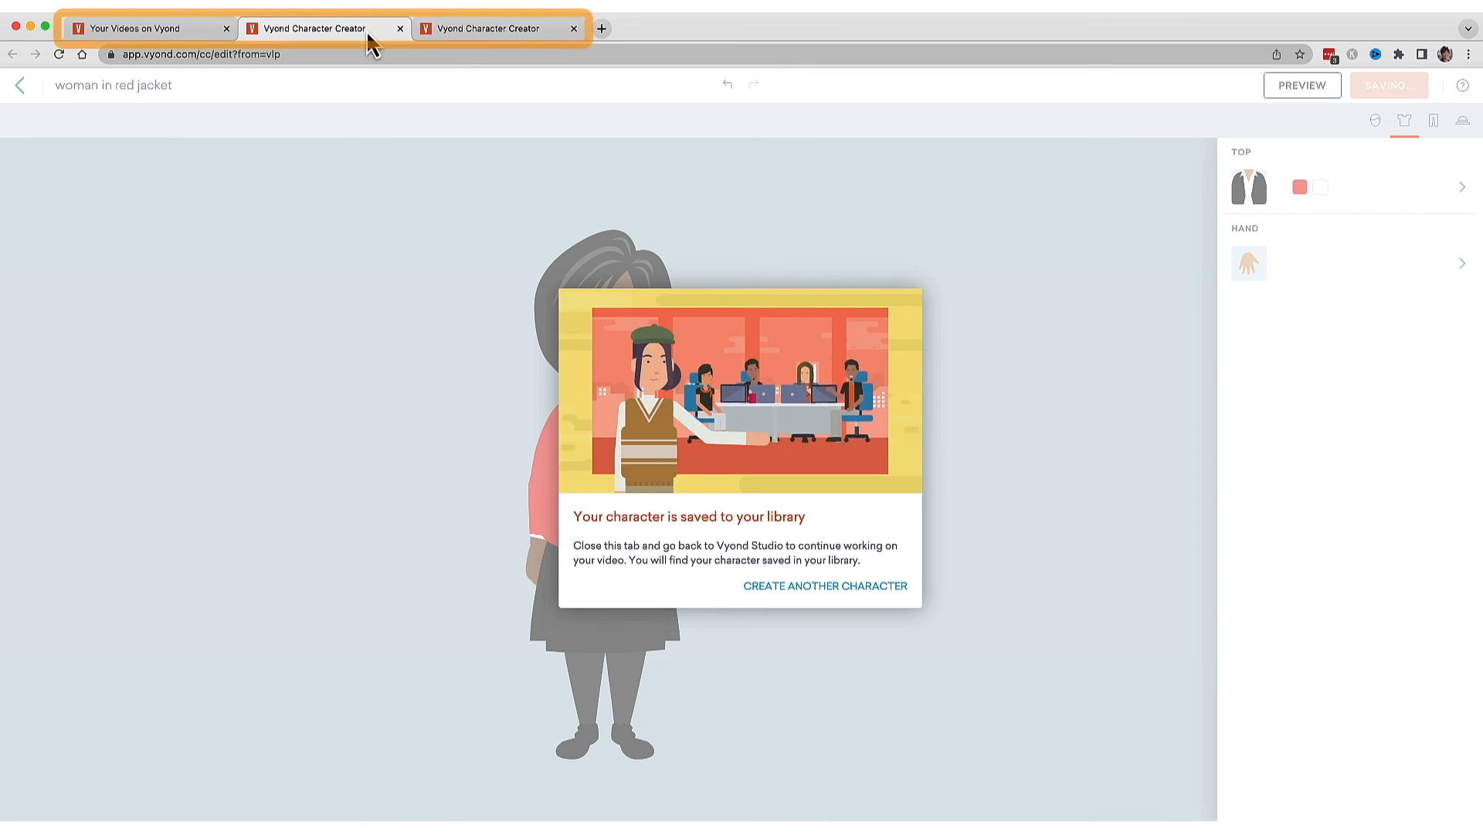
Open the Office Traditional Vyond video for editing.
left_click(150, 31)
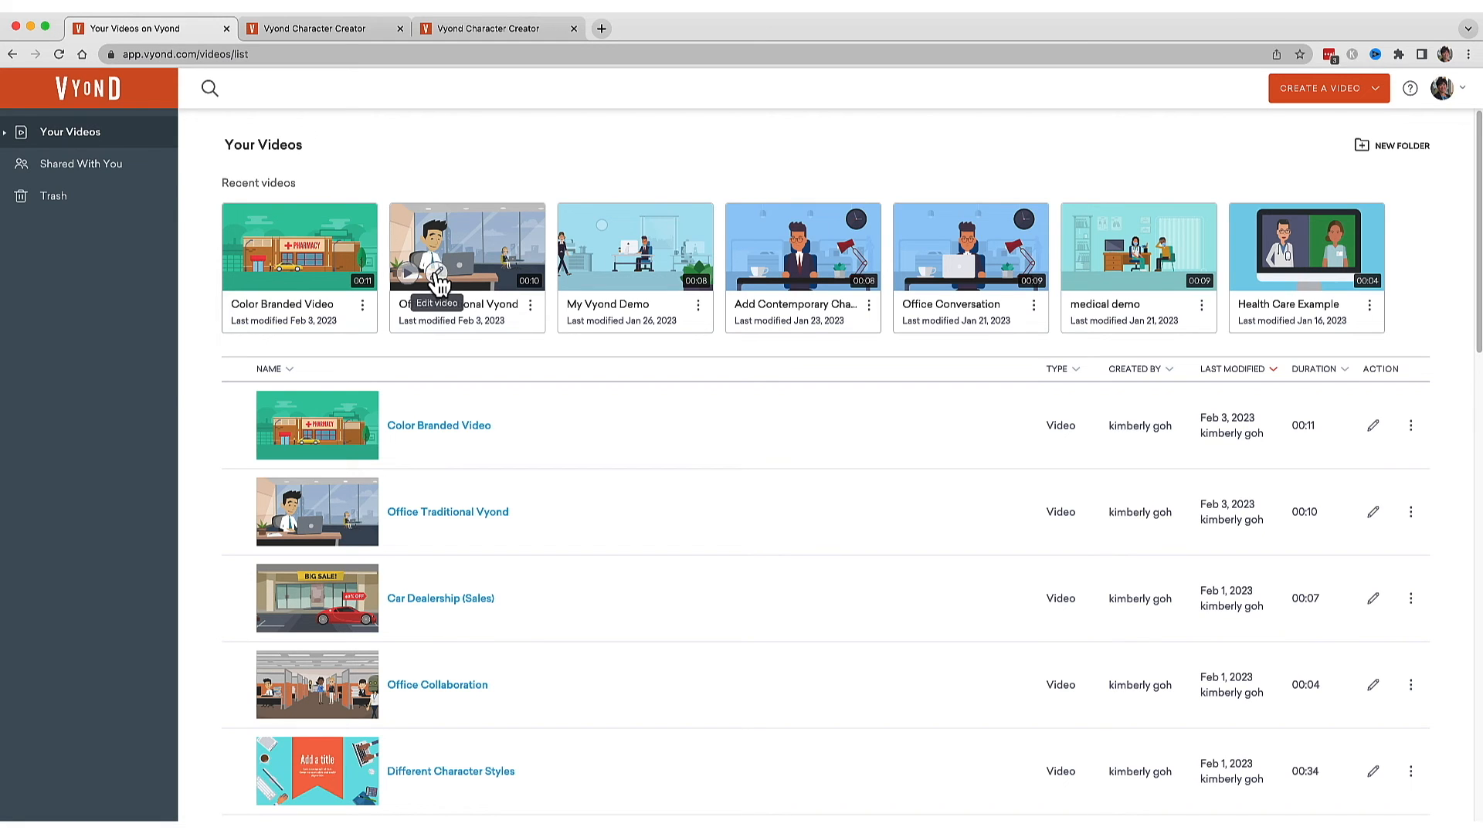
left_click(435, 275)
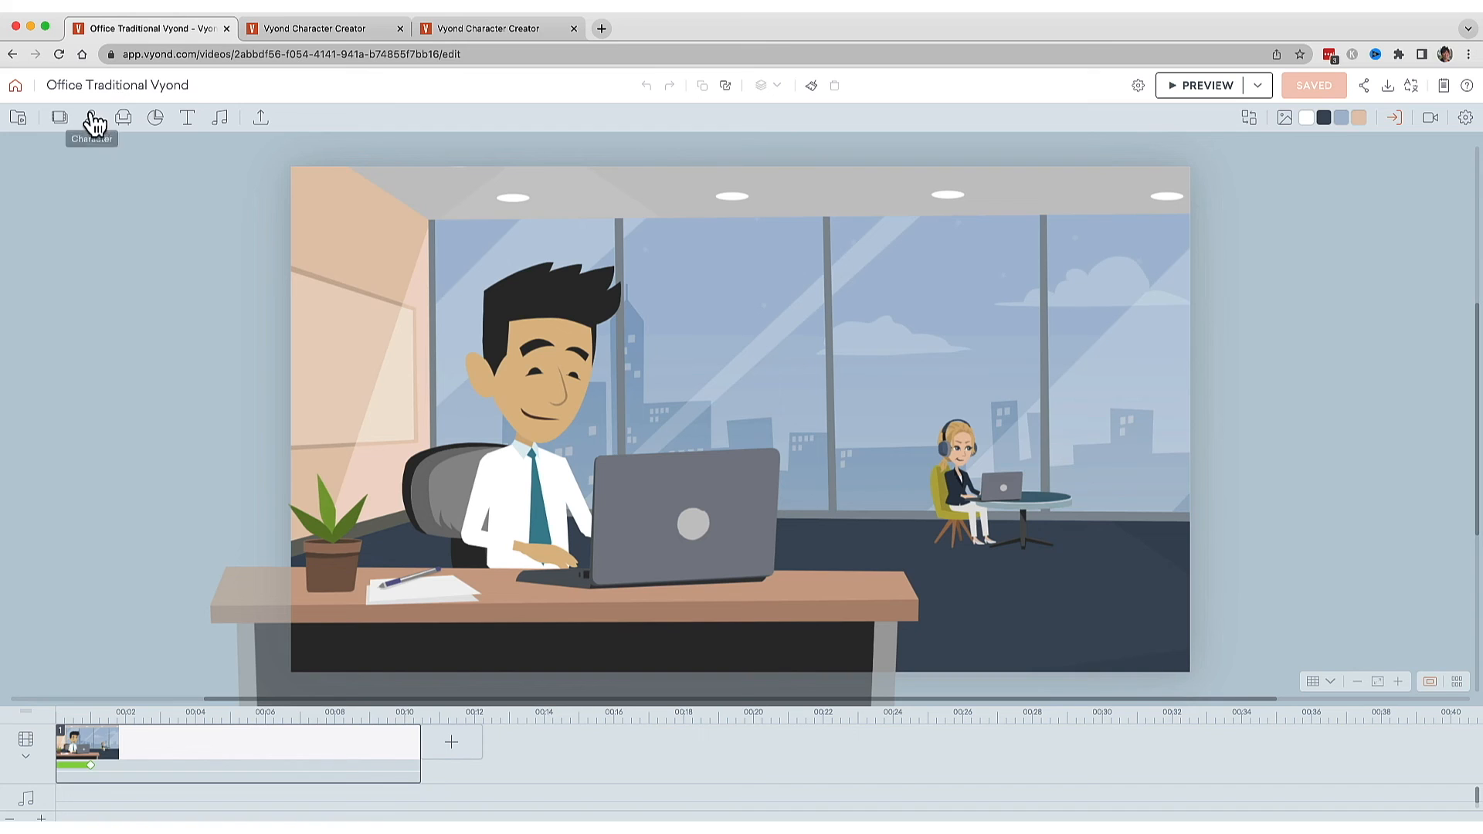
Add woman in red jacket from My Library and place her smaller near the right side of the office.
left_click(91, 120)
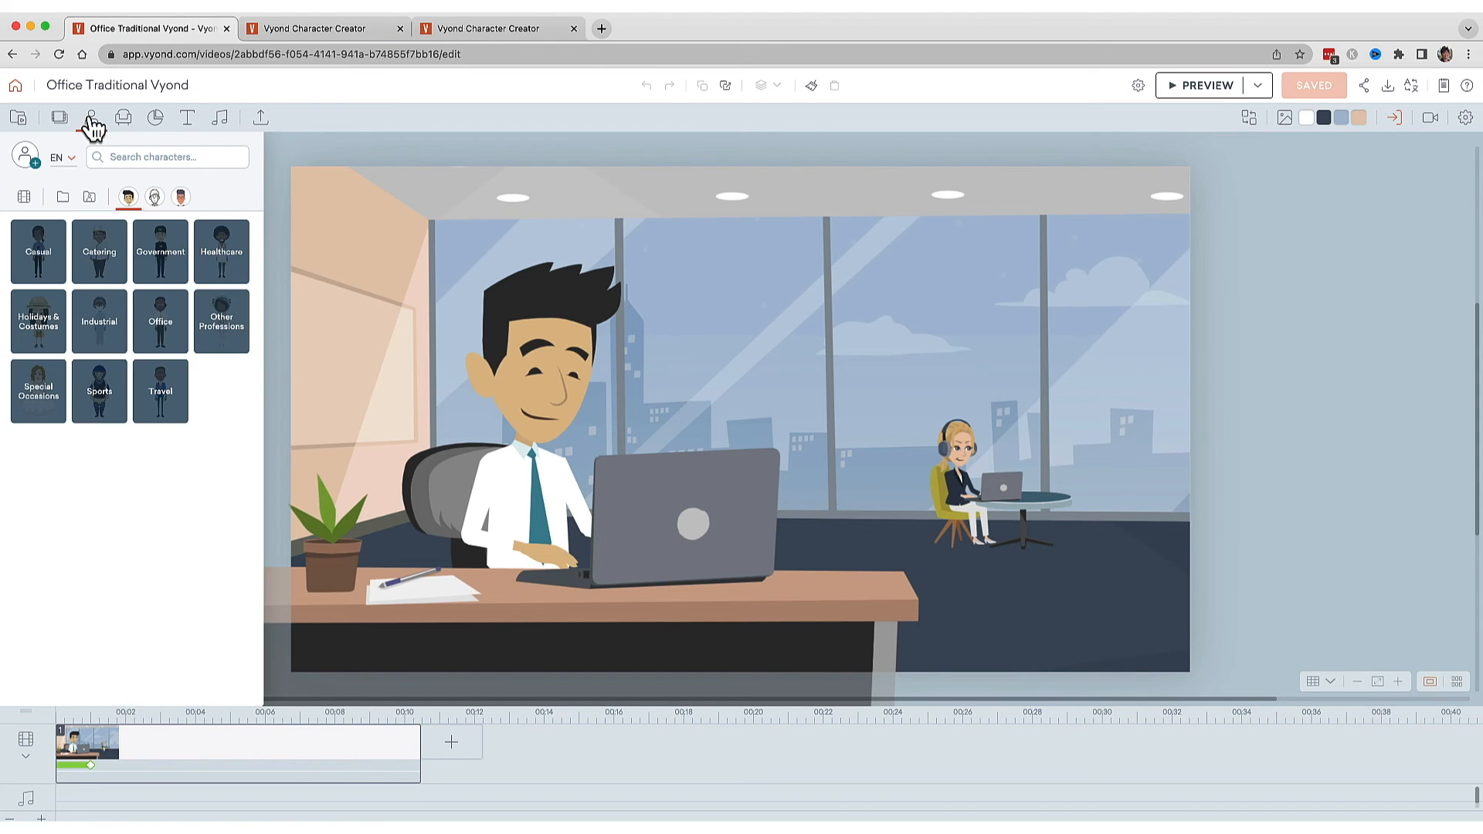
left_click(63, 200)
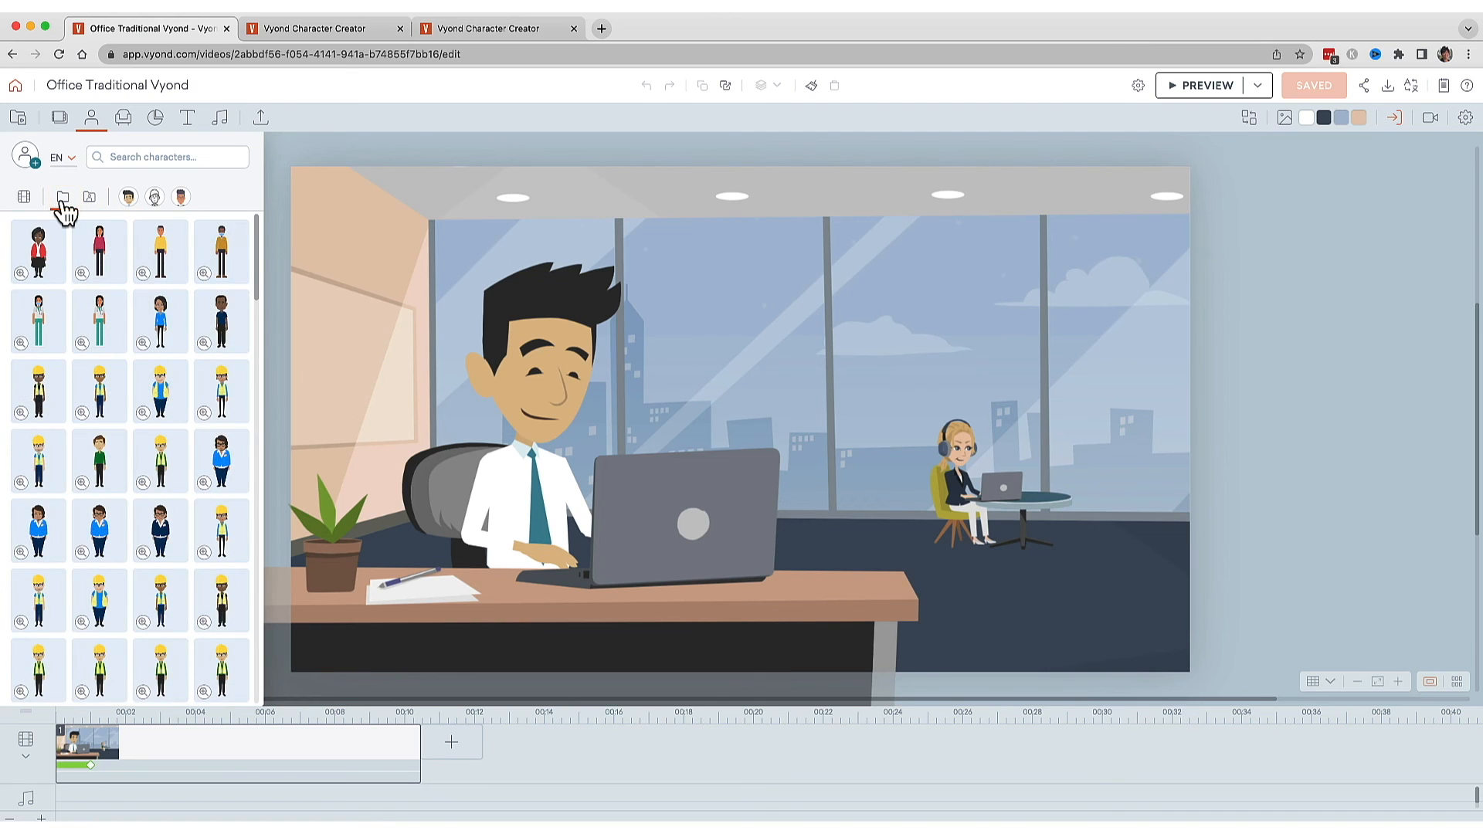
left_click(43, 255)
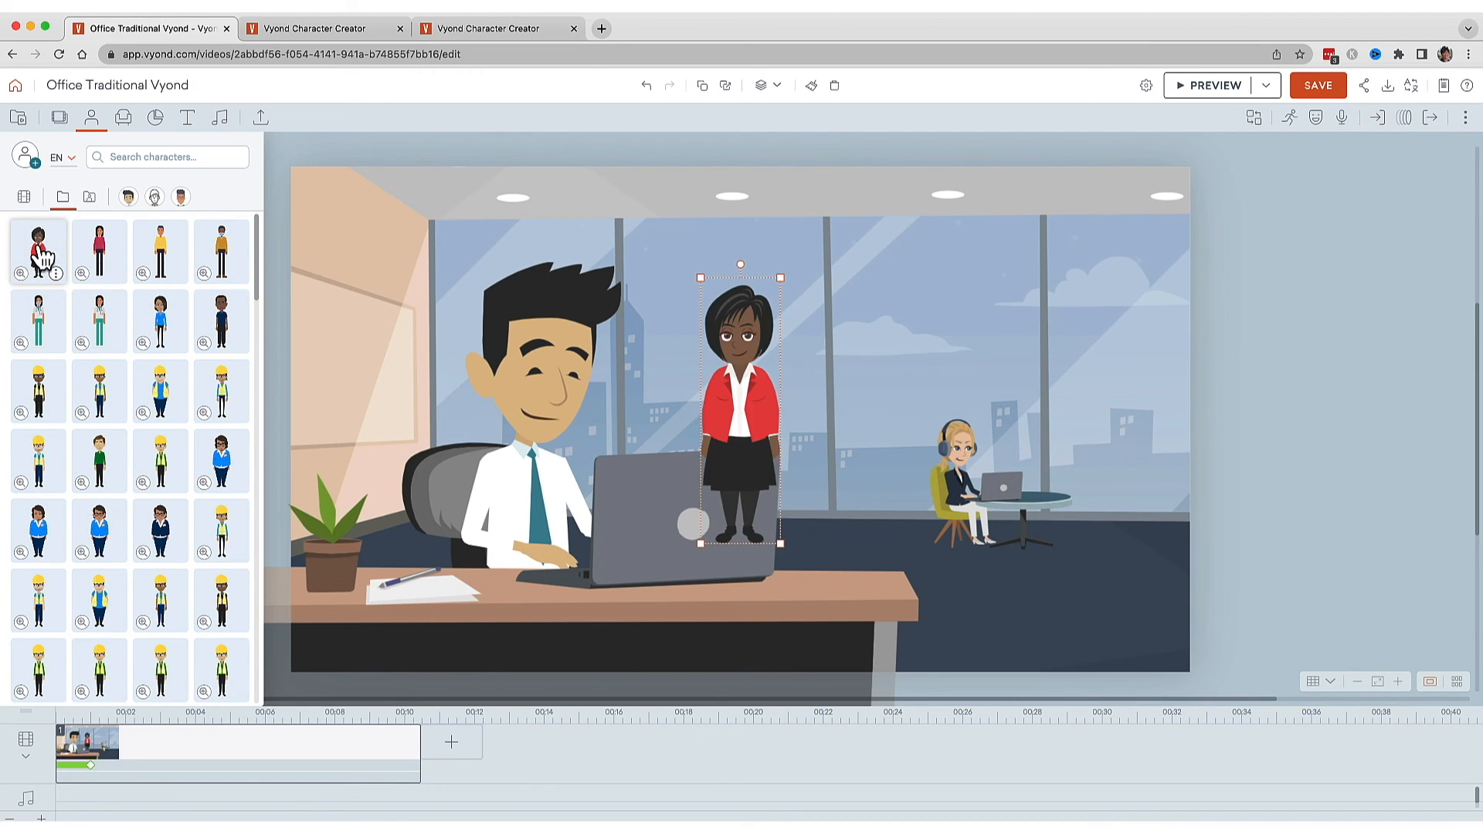
left_click_drag(740, 421, 1119, 438)
left_click_drag(1160, 302, 1145, 372)
Set an expression for the woman in red jacket.
left_click(1315, 120)
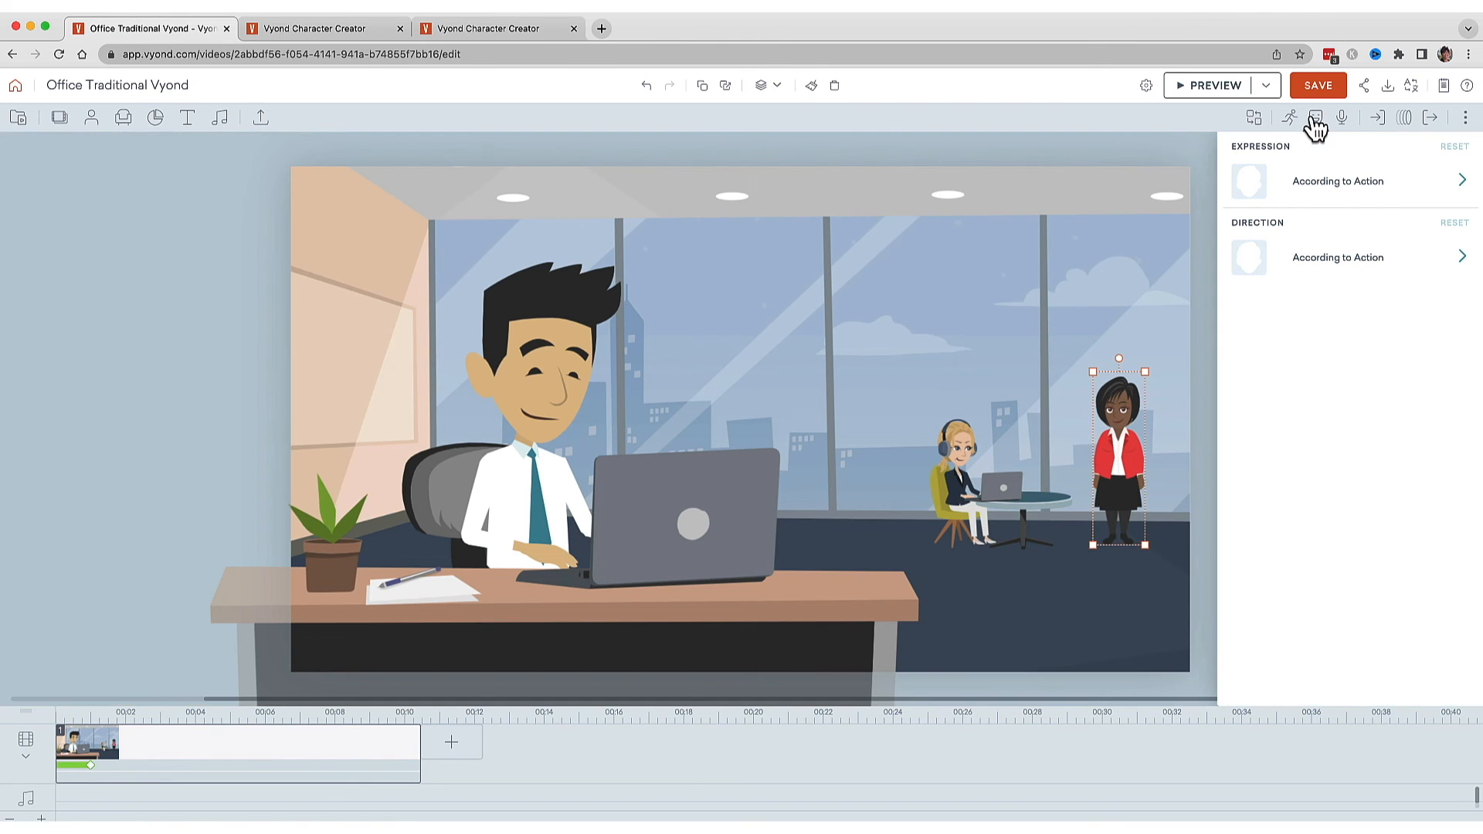
left_click(1319, 194)
left_click(1276, 453)
Apply a phone action to the woman from the phone action search.
left_click(1289, 123)
left_click(1308, 155)
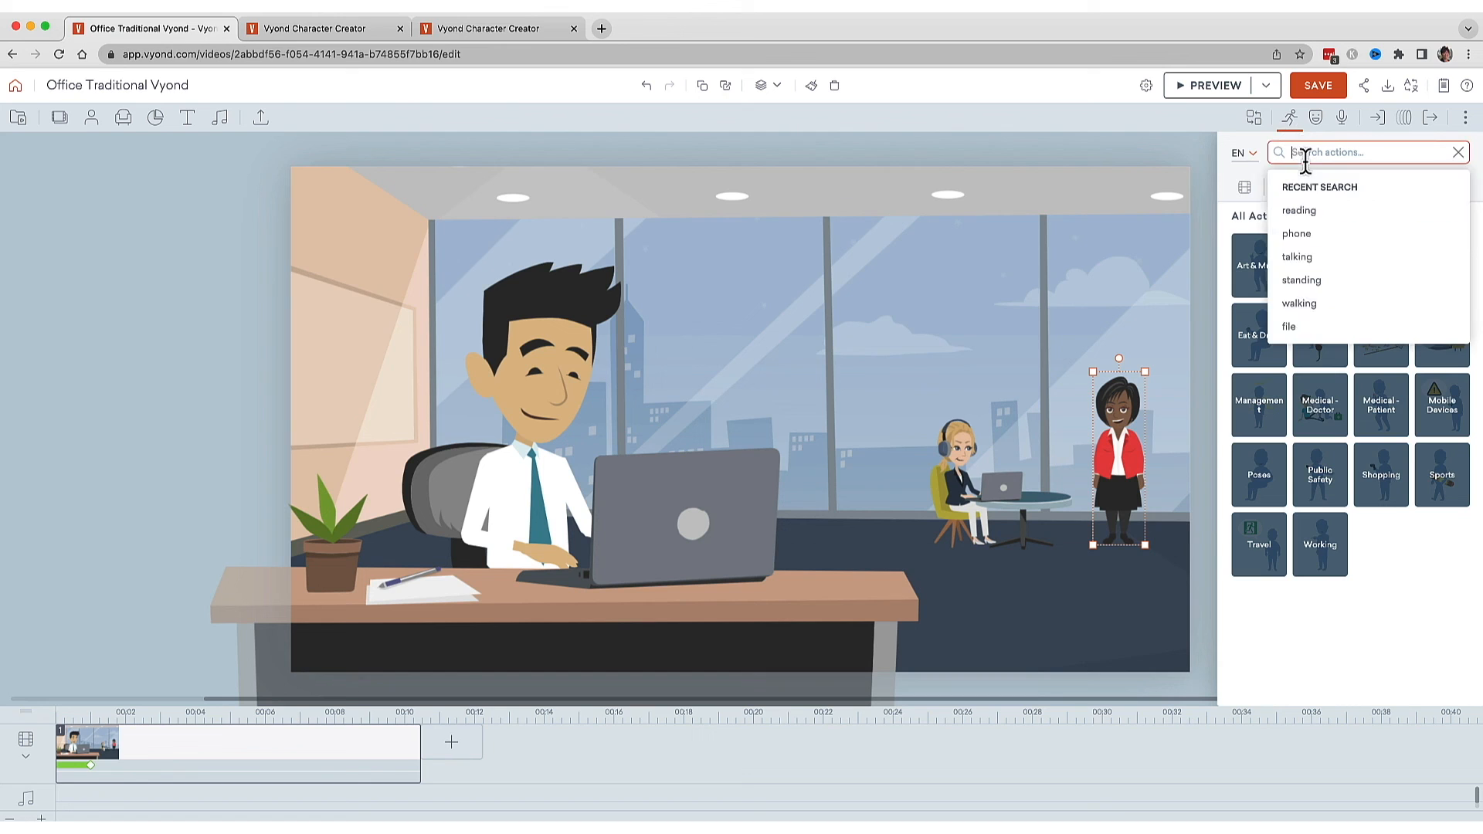
left_click(1301, 241)
left_click(1435, 681)
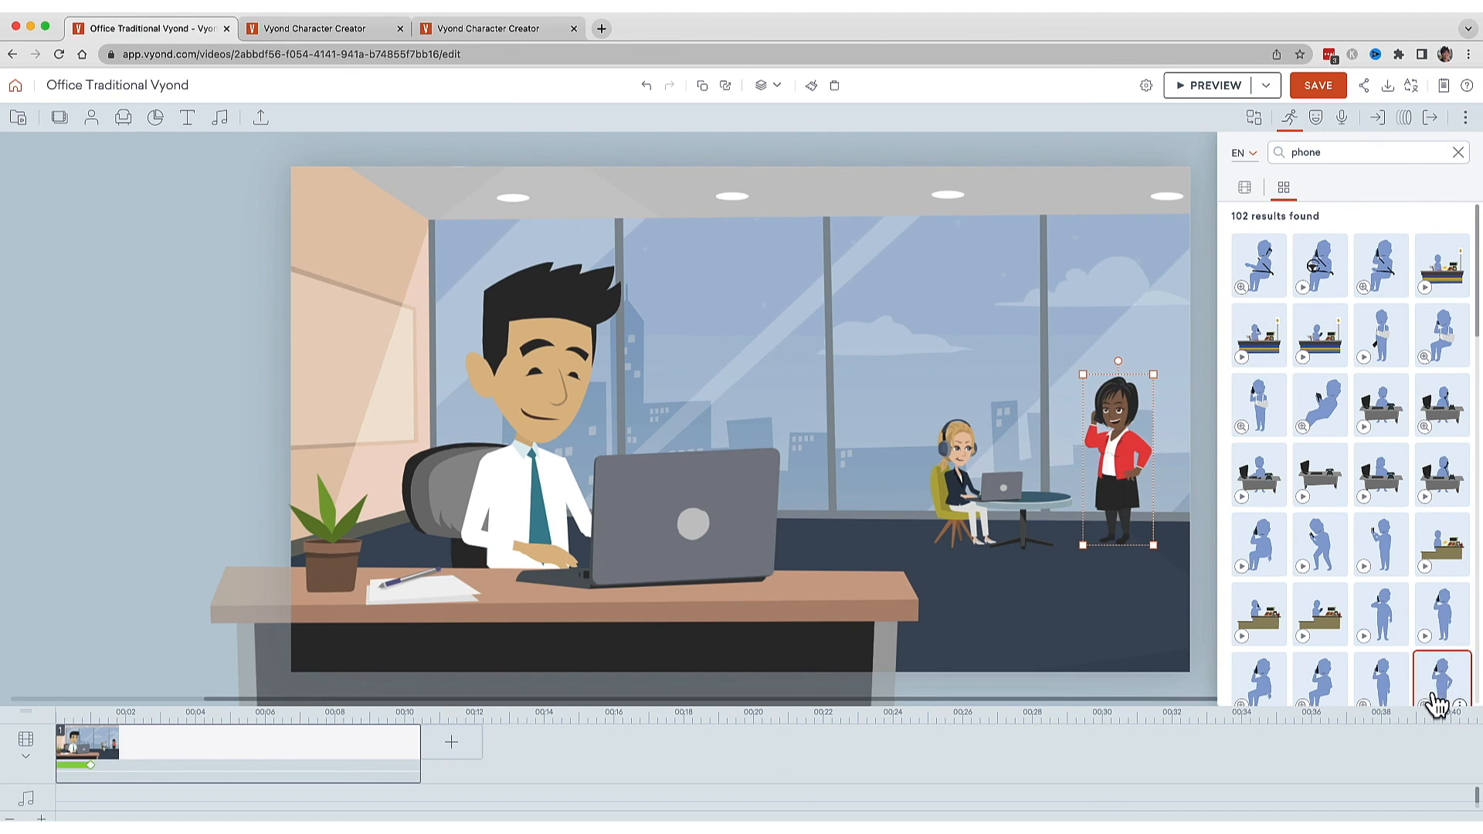
Open the woman's dialog settings.
left_click(1343, 122)
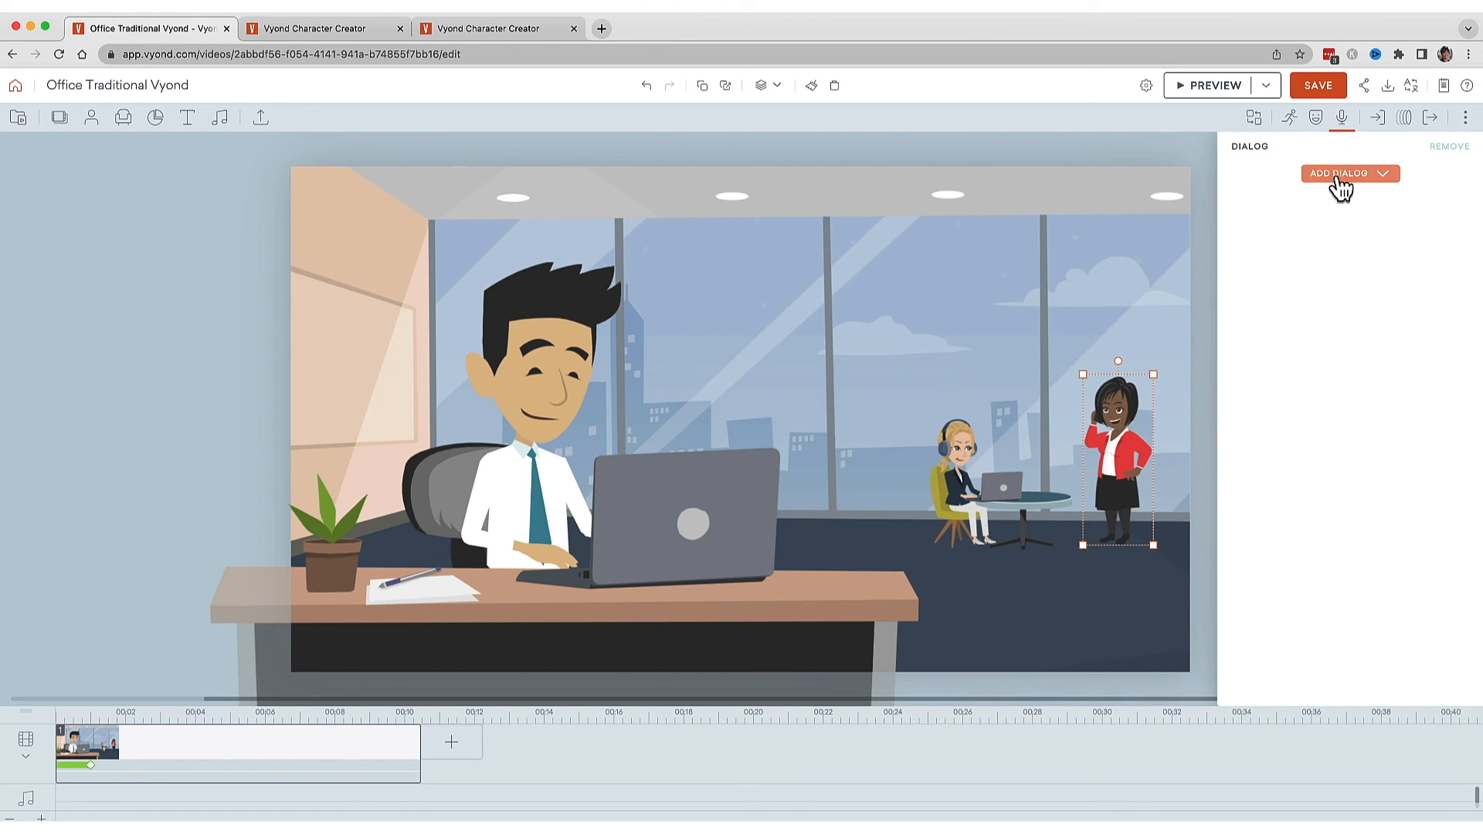